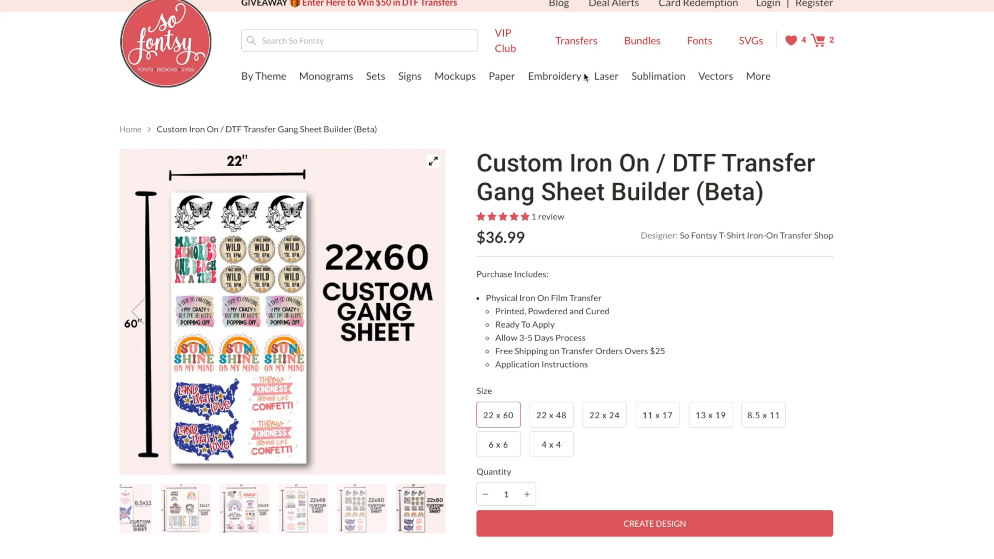
Step: Choose the 11 x 17 size for the custom gang sheet and start creating the design
mouse_move(196, 284)
left_click(650, 423)
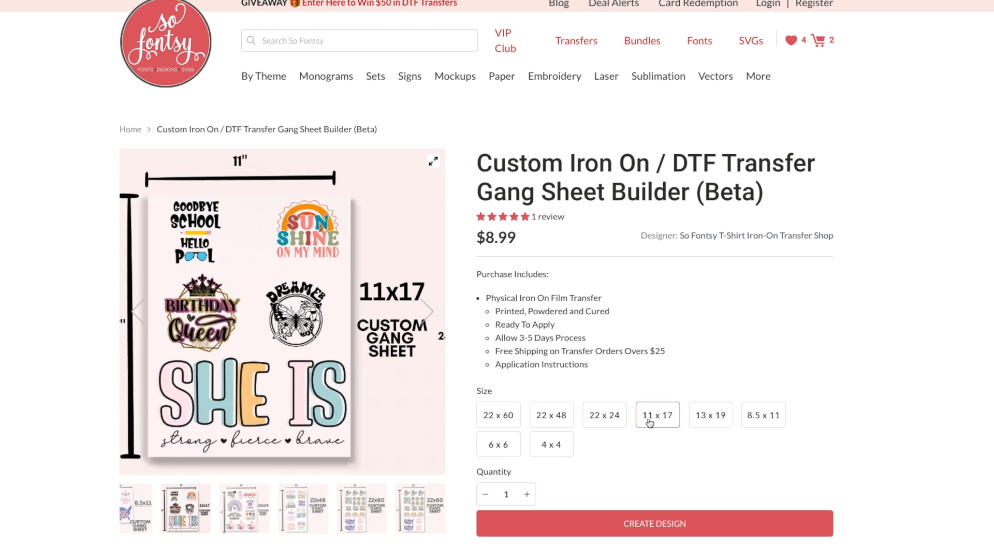
left_click(632, 525)
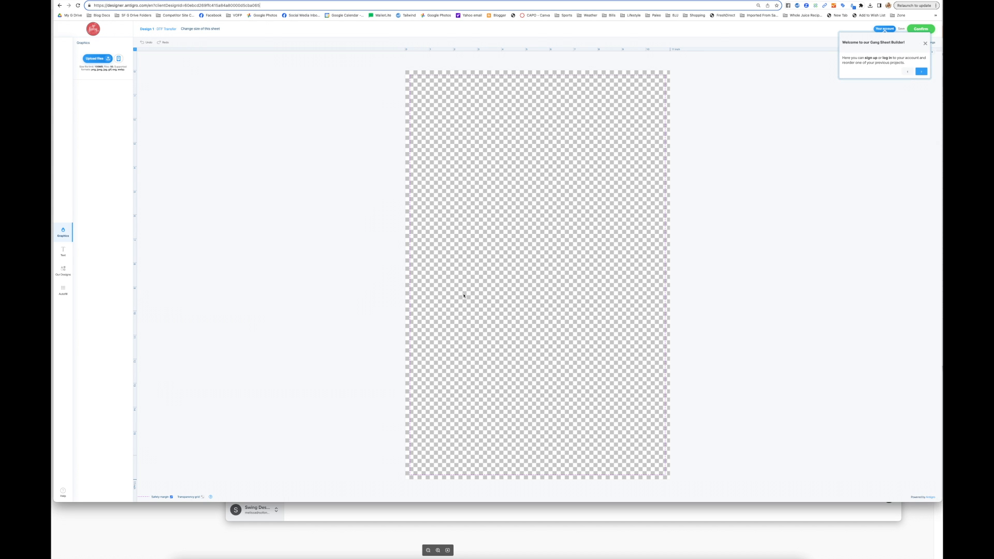
Step: Upload the round pink So Fontsy logo PNG from the Downloads folder to the gang sheet's graphics
scroll(468, 297, "down", 5)
scroll(463, 295, "up", 5)
scroll(463, 295, "down", 4)
scroll(463, 295, "up", 3)
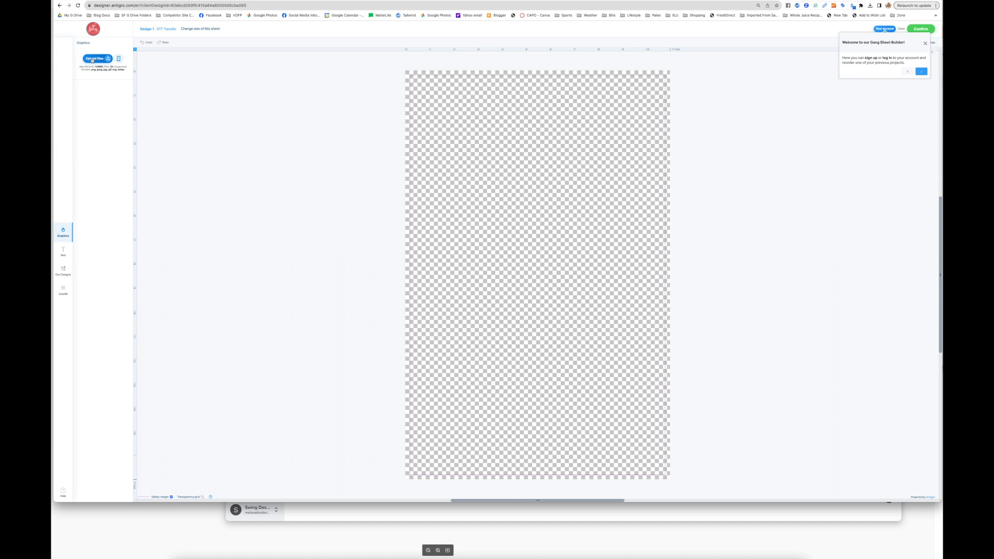
left_click(92, 60)
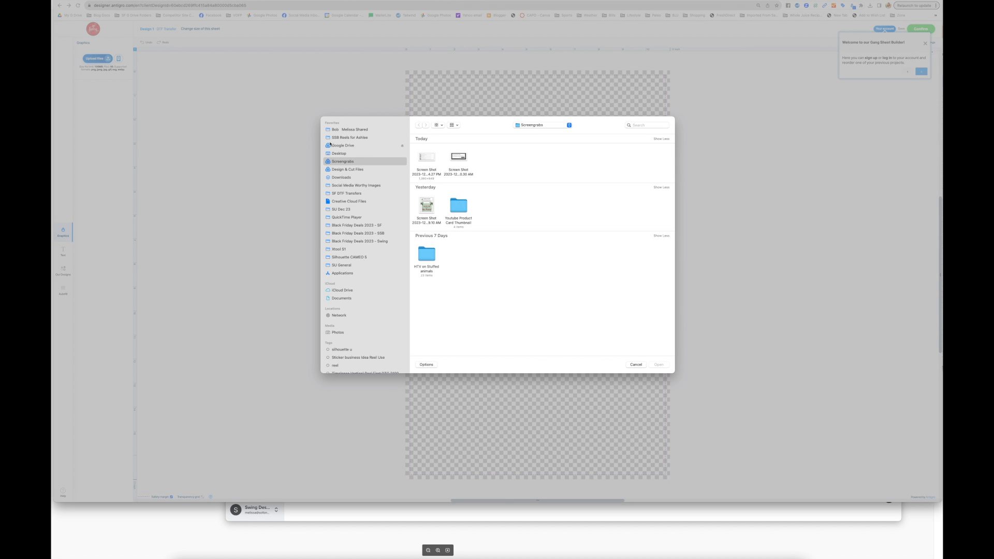
left_click(338, 177)
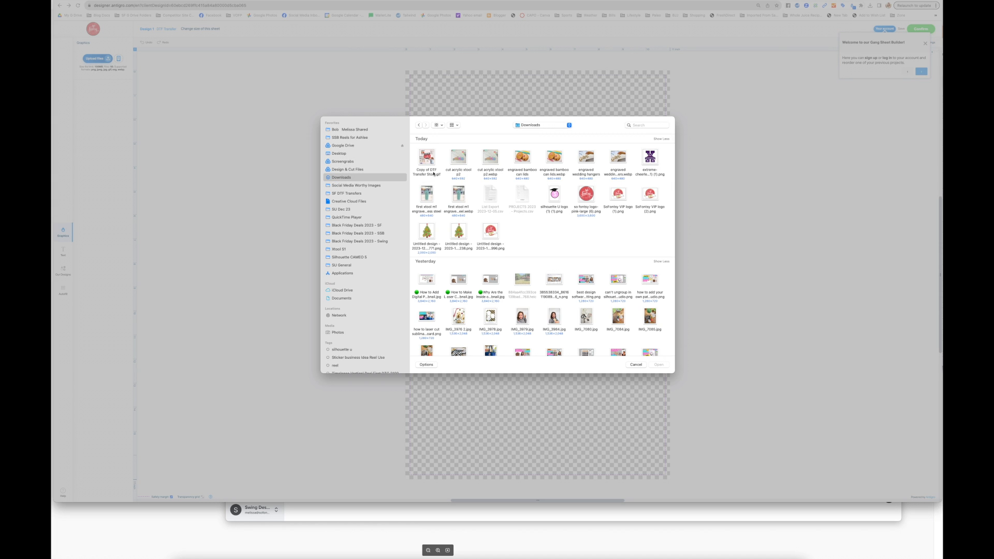
left_click(586, 196)
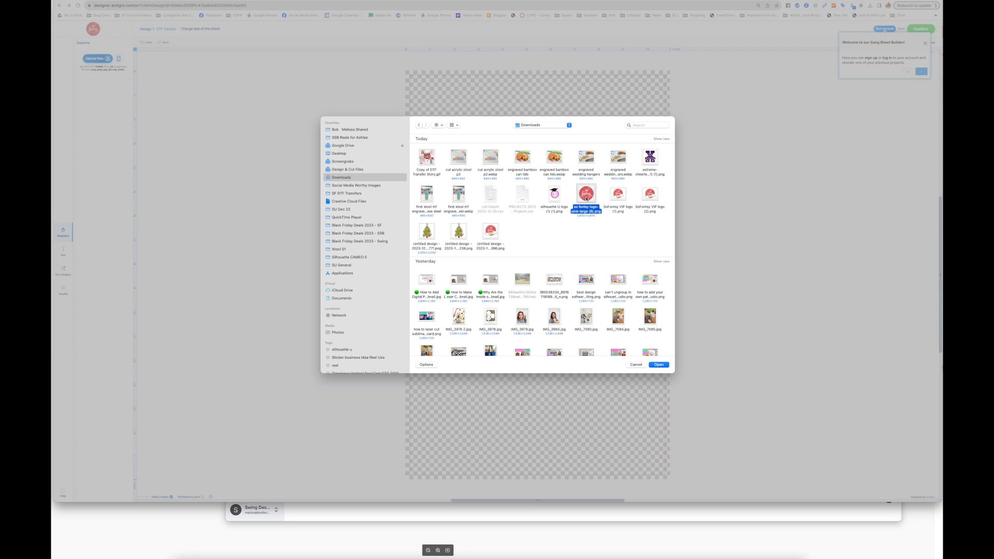
left_click(656, 364)
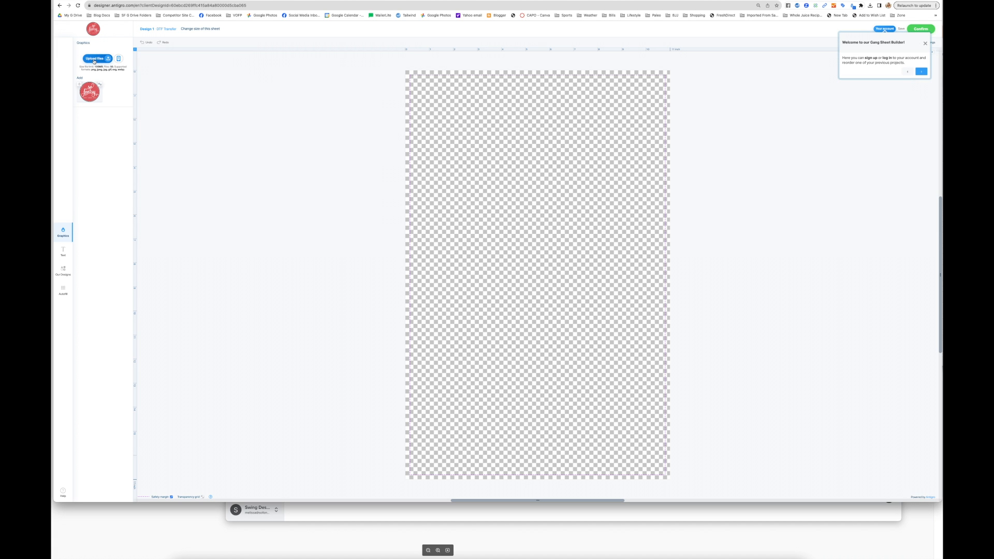
Step: Upload the SoFontsy VIP logo (1).png and the first Christmas tree design from Downloads together
left_click(94, 58)
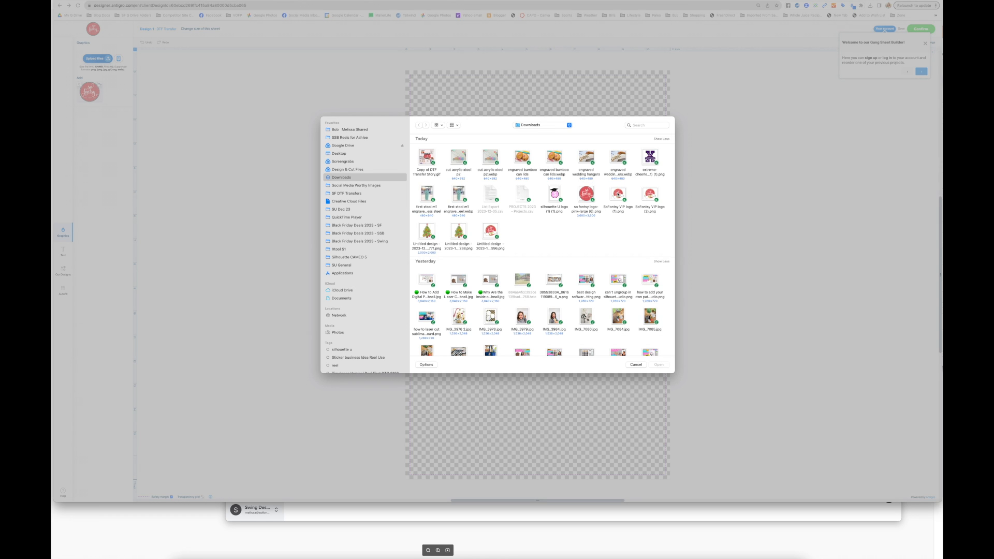
left_click(617, 195)
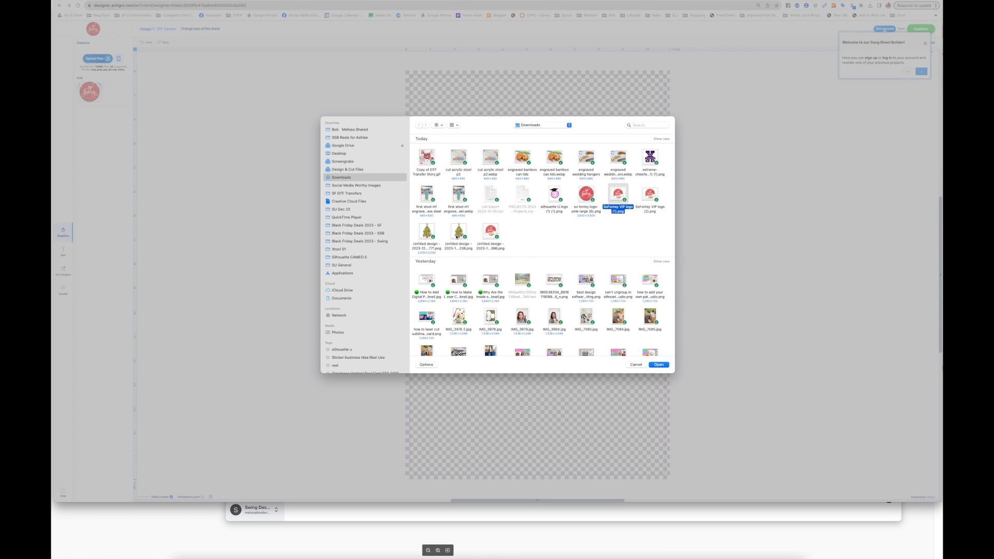
left_click(427, 236, "super")
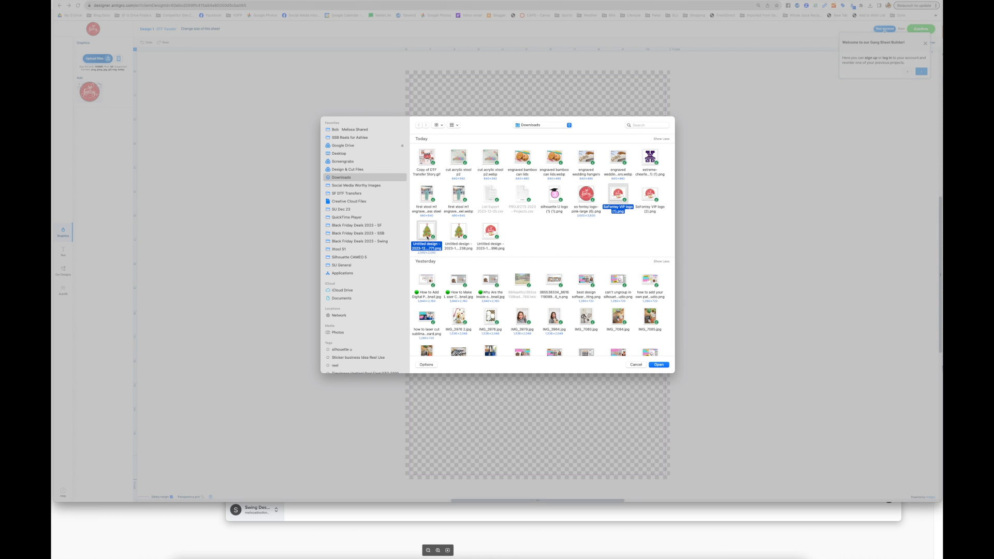
left_click(659, 365)
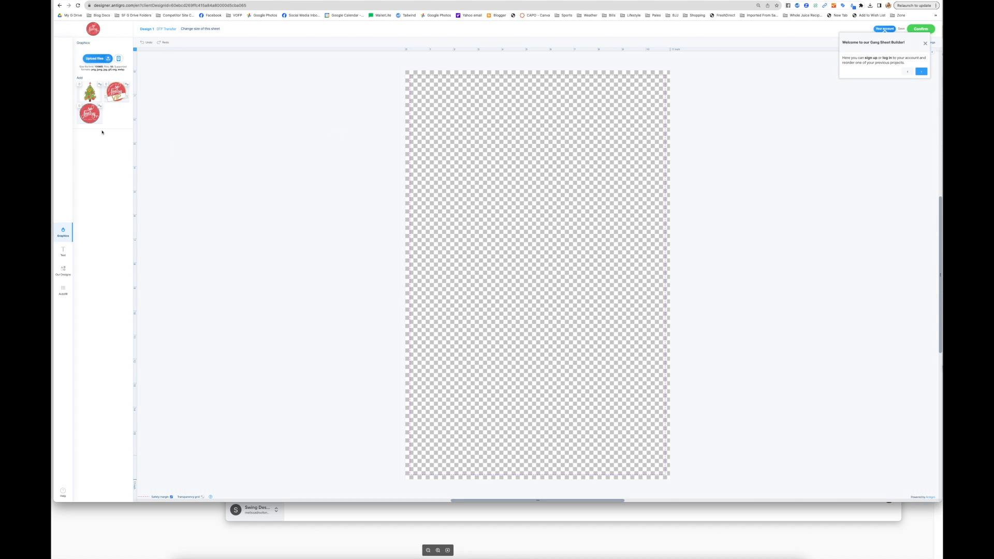
Step: Add the round So Fontsy logo to the sheet and place it in the upper-left corner
left_click(91, 117)
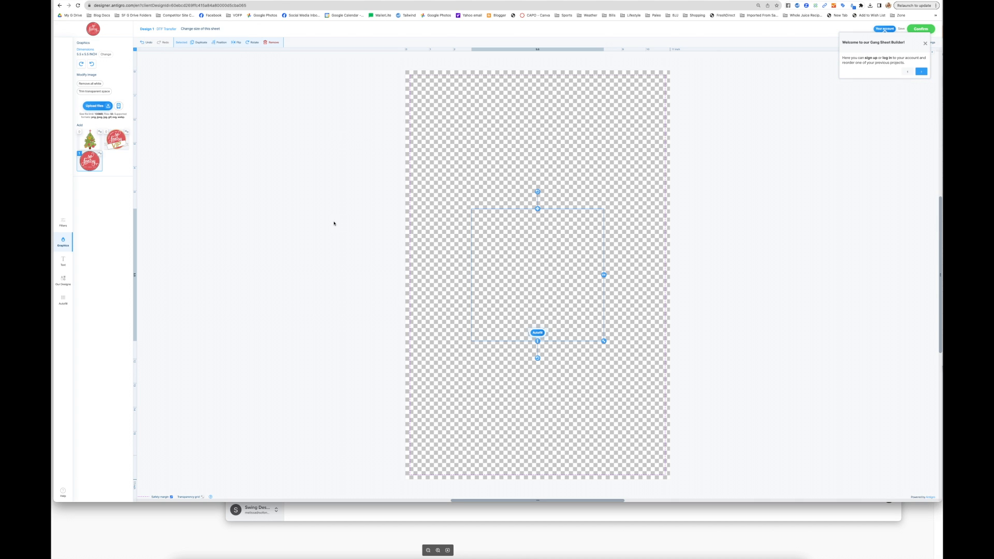
left_click_drag(511, 275, 453, 146)
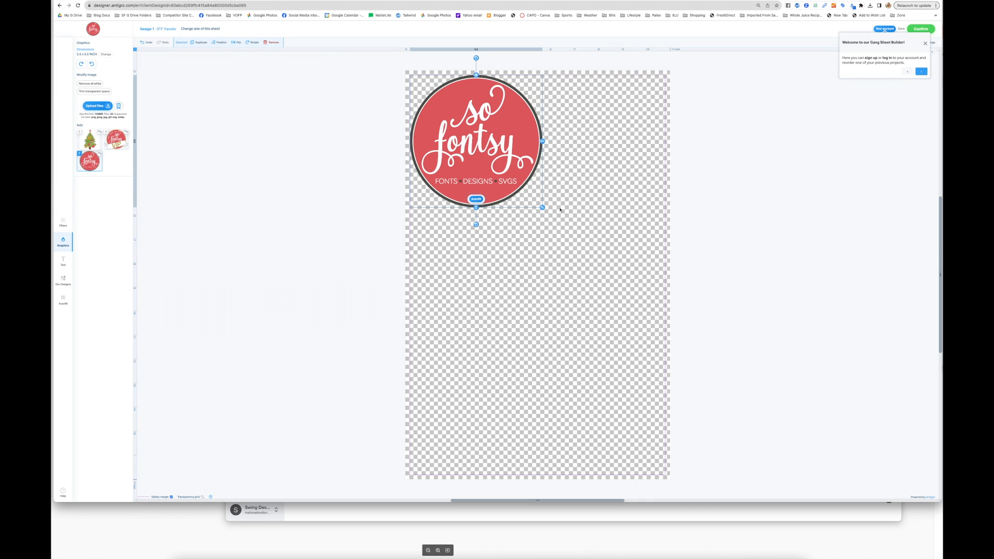
left_click(569, 227)
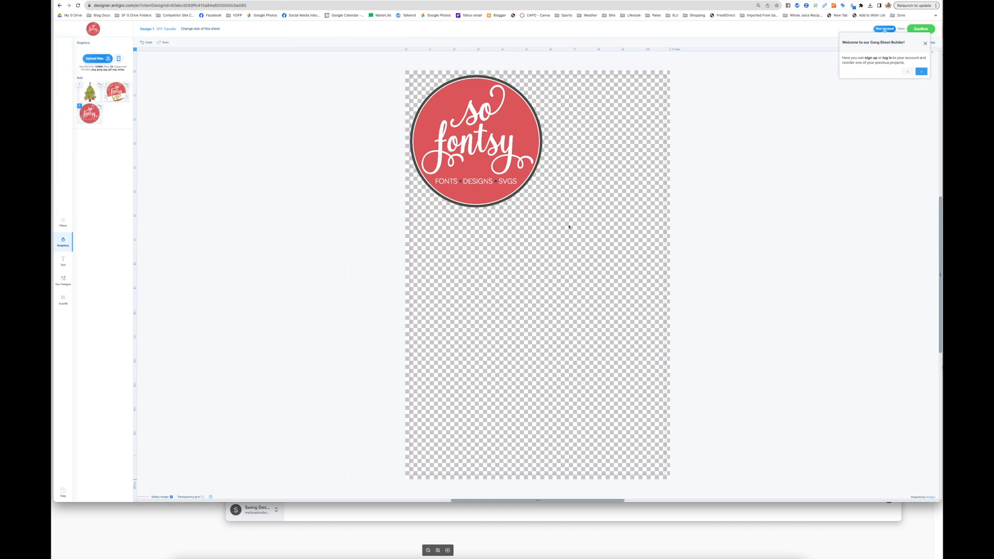
Step: Autofill the placed logo with 4 copies in the Bottom direction, keeping the 0.2 inch gap
left_click(519, 167)
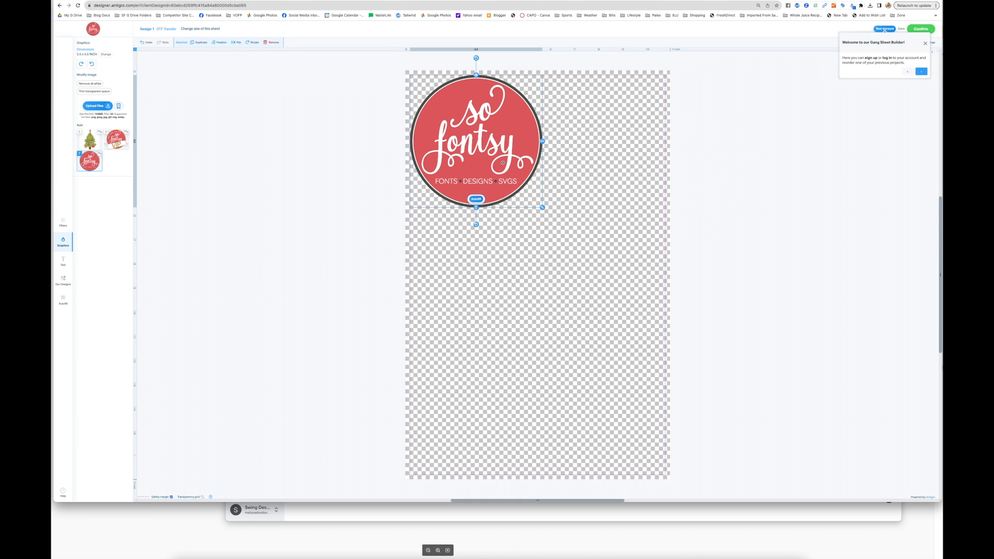
left_click(477, 199)
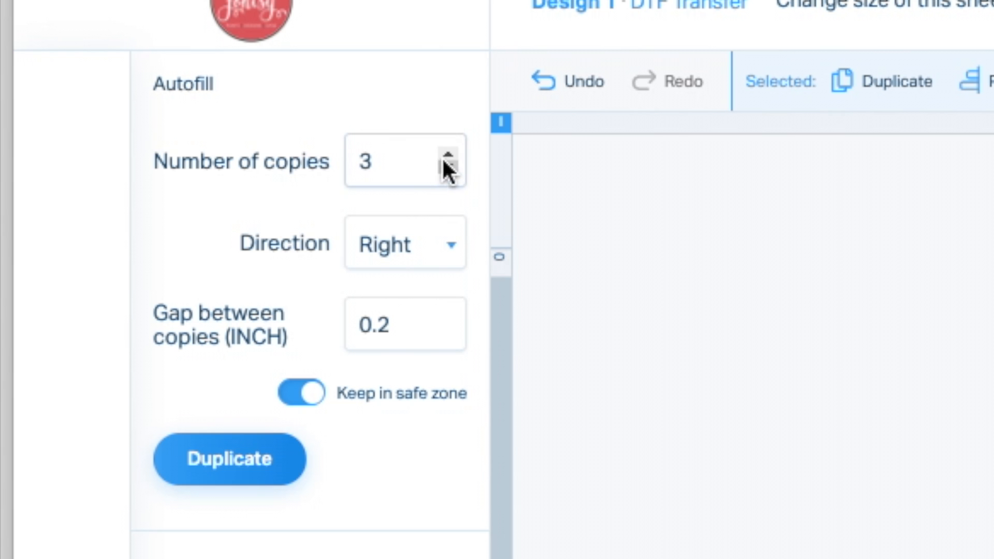
left_click(448, 155)
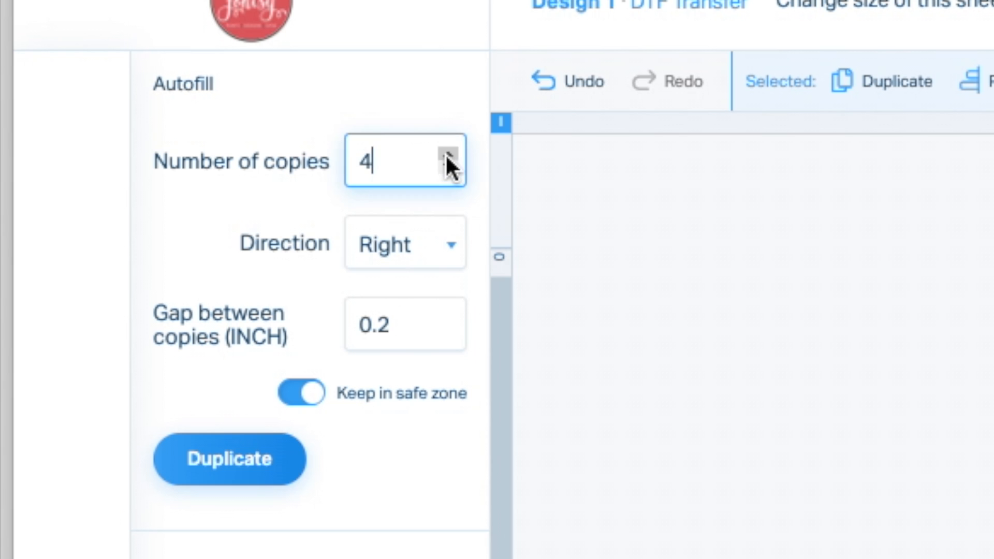
left_click(452, 254)
left_click(440, 286)
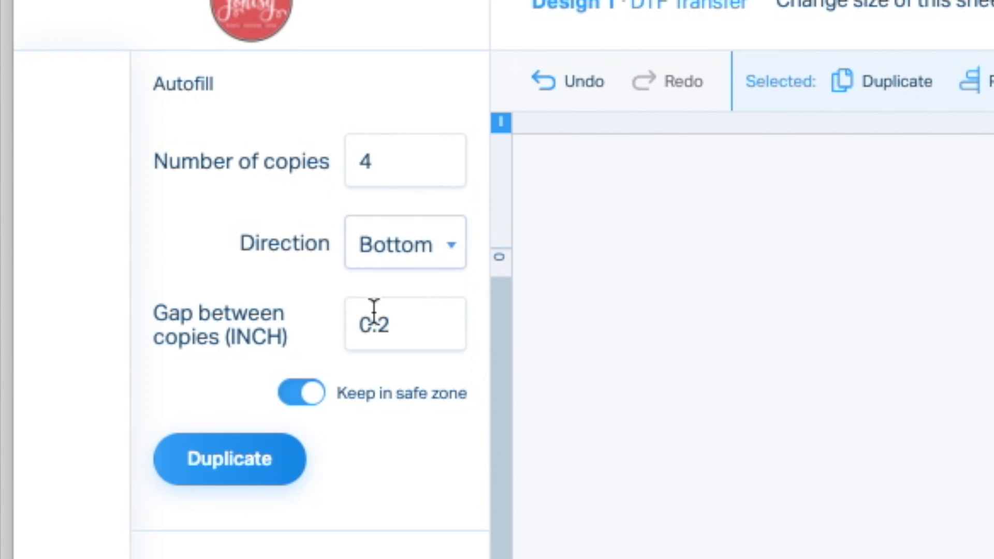
left_click(256, 472)
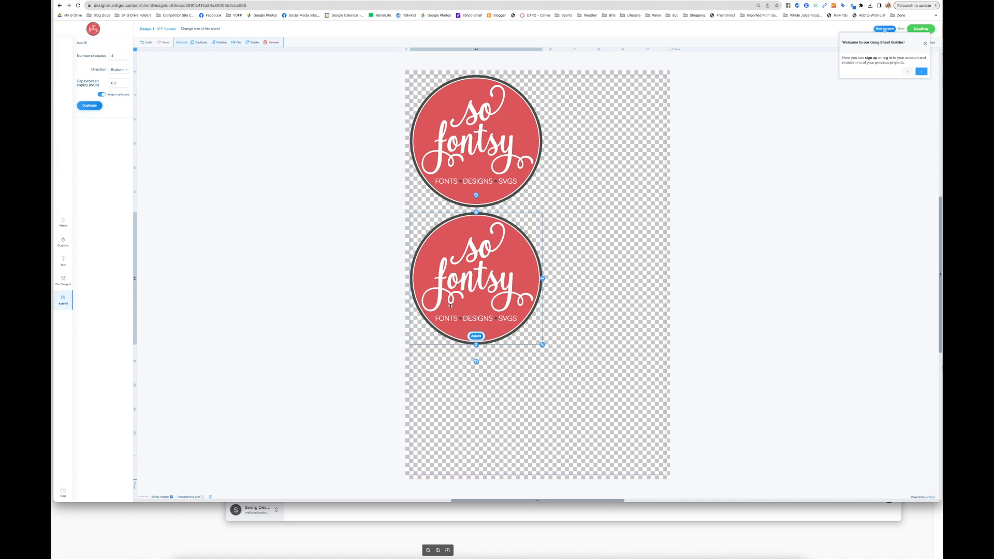
Step: Duplicate the lower logo and place the copy along the sheet's right edge, nested between the two stacked logos
right_click(483, 300)
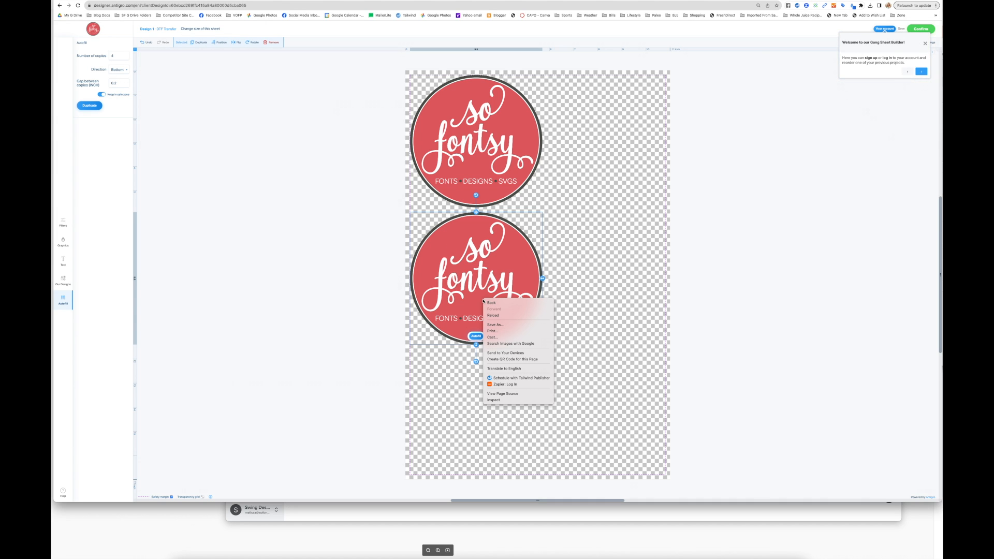
left_click(459, 306)
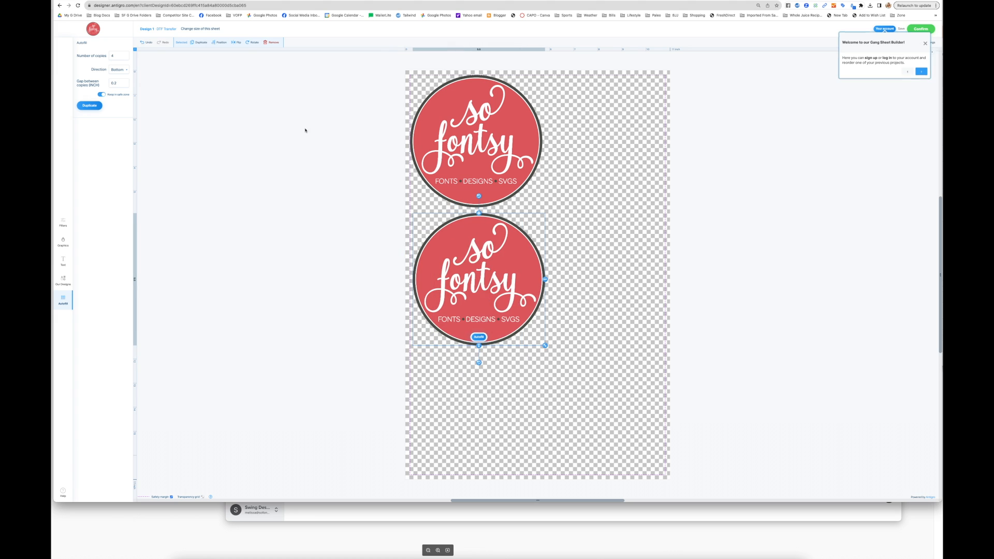
left_click(197, 43)
left_click_drag(451, 249, 577, 197)
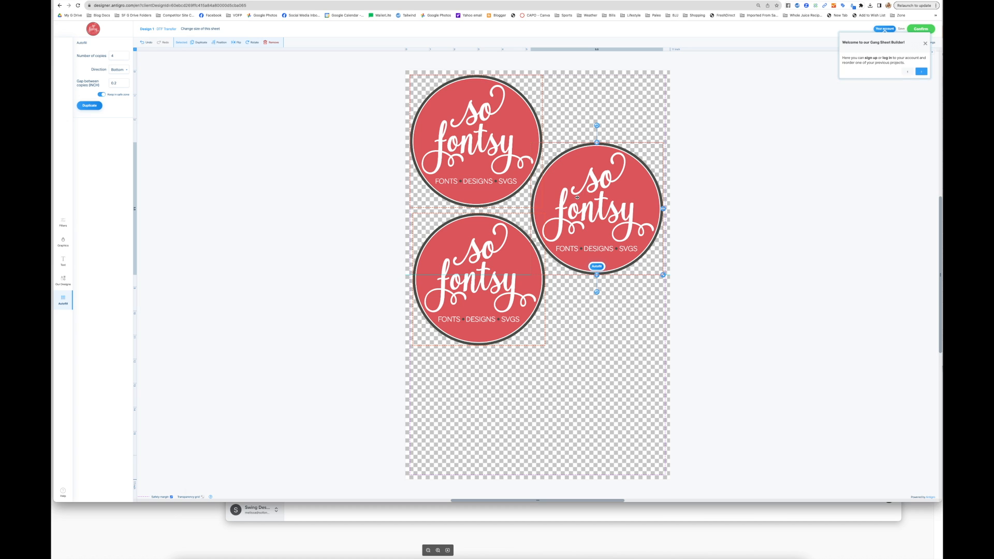
right_click(577, 197)
left_click_drag(575, 199, 357, 316)
left_click_drag(416, 327, 637, 212)
Step: Duplicate the logo on the sheet's right side and place the new copy in the lower-right corner
left_click(620, 349)
left_click(614, 212)
left_click(201, 41)
left_click_drag(583, 194, 579, 377)
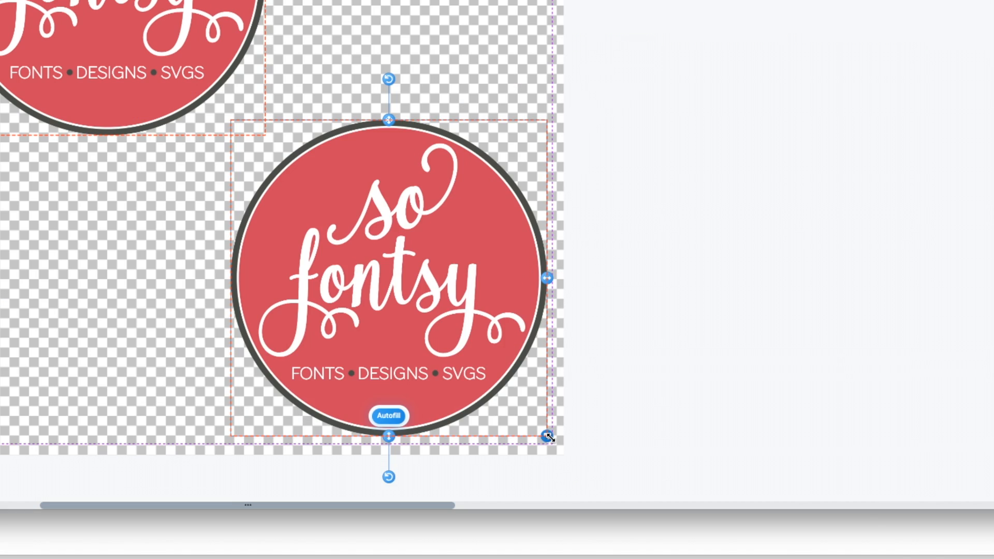
Step: Enlarge the lower-right logo and reposition it inside the sheet's safety margin
left_click_drag(663, 472, 699, 497)
left_click_drag(370, 333, 354, 312)
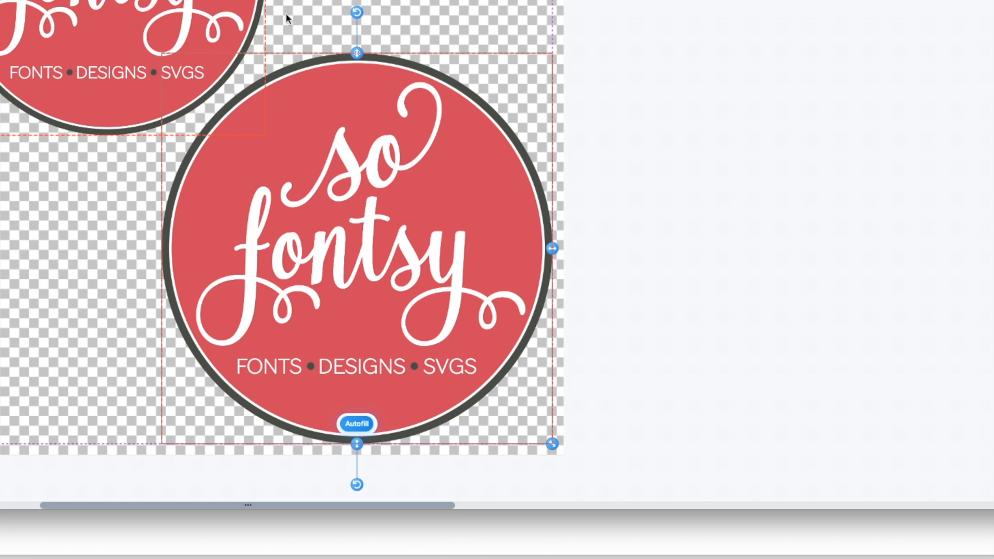
mouse_move(248, 155)
left_mouse_down()
mouse_move(214, 129)
mouse_move(268, 162)
mouse_move(258, 157)
left_mouse_up()
left_click(1, 229)
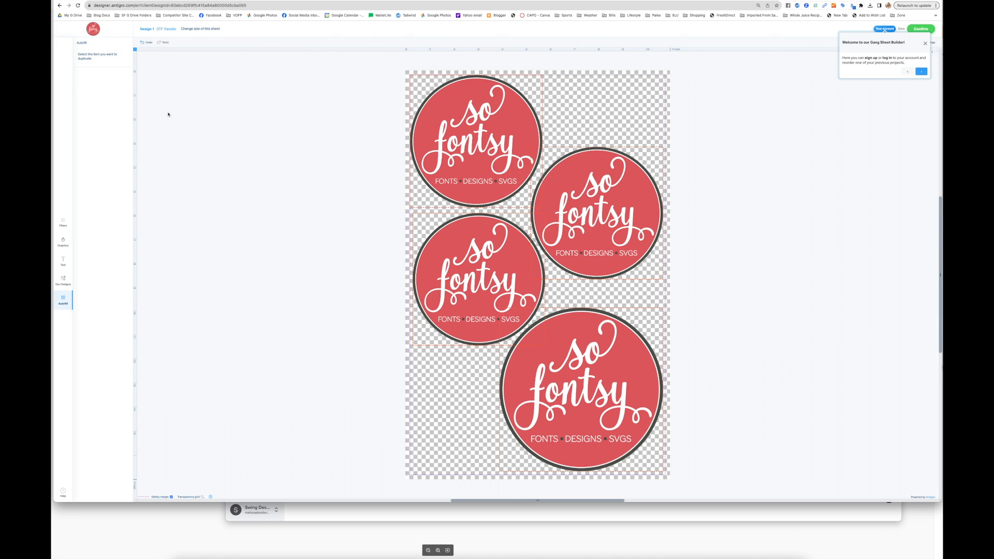
Step: Add the uploaded Christmas tree graphic to the sheet and move it to the lower-left corner
left_click(480, 150)
left_click(90, 105)
left_click(63, 242)
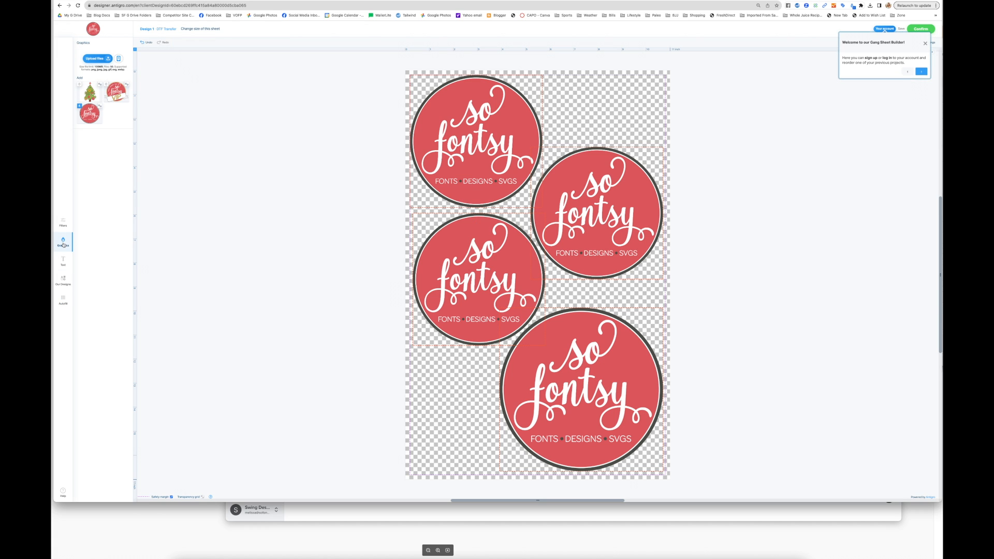
left_click(89, 97)
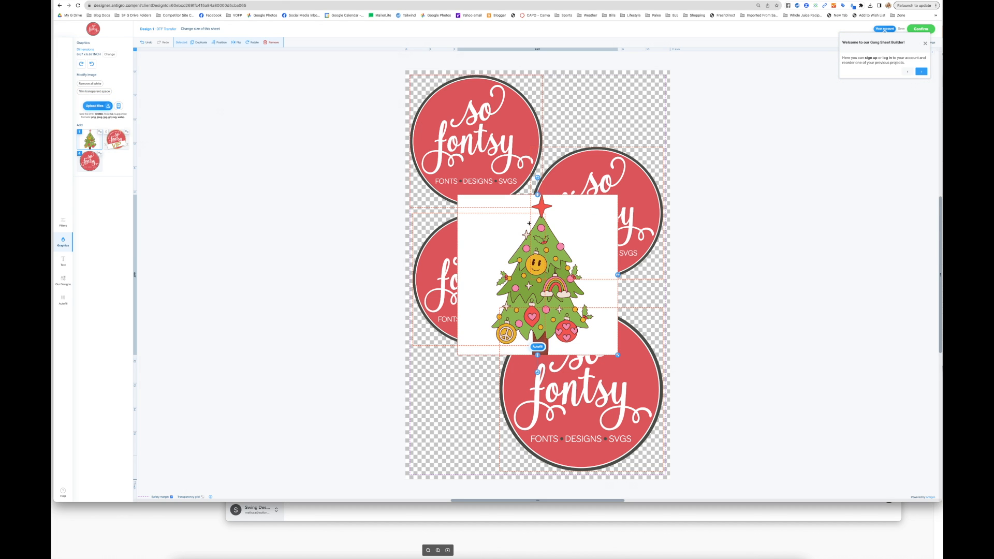
left_click_drag(520, 241, 440, 364)
left_click_drag(279, 241, 319, 266)
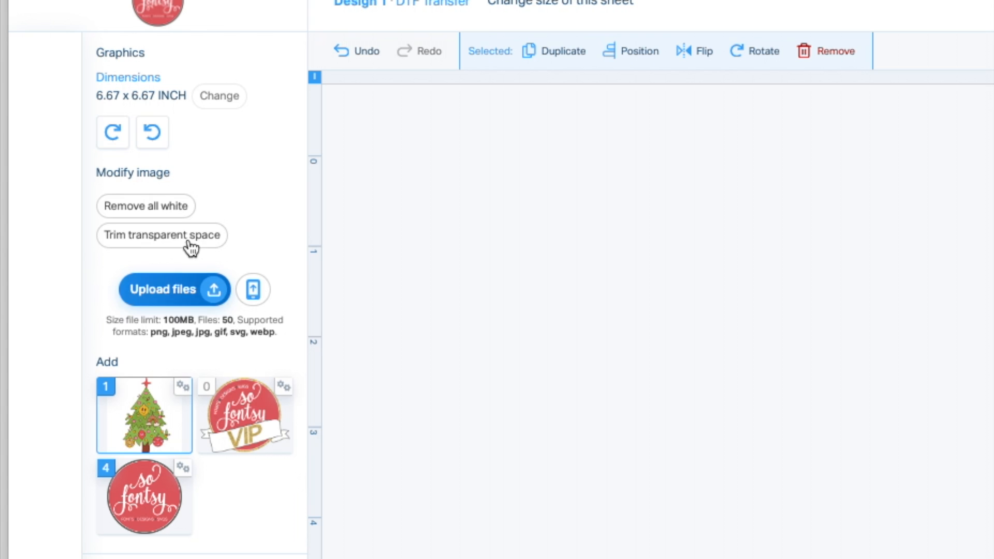
Step: Remove all white from the tree graphic and trim its transparent space, keeping it in the sheet's lower-left corner
left_click(157, 207)
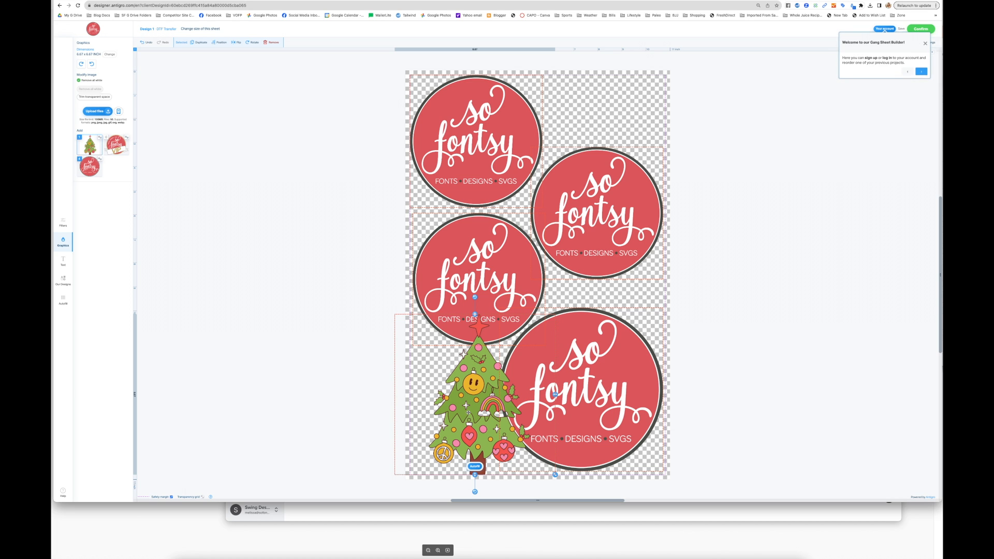
left_click_drag(470, 412, 454, 413)
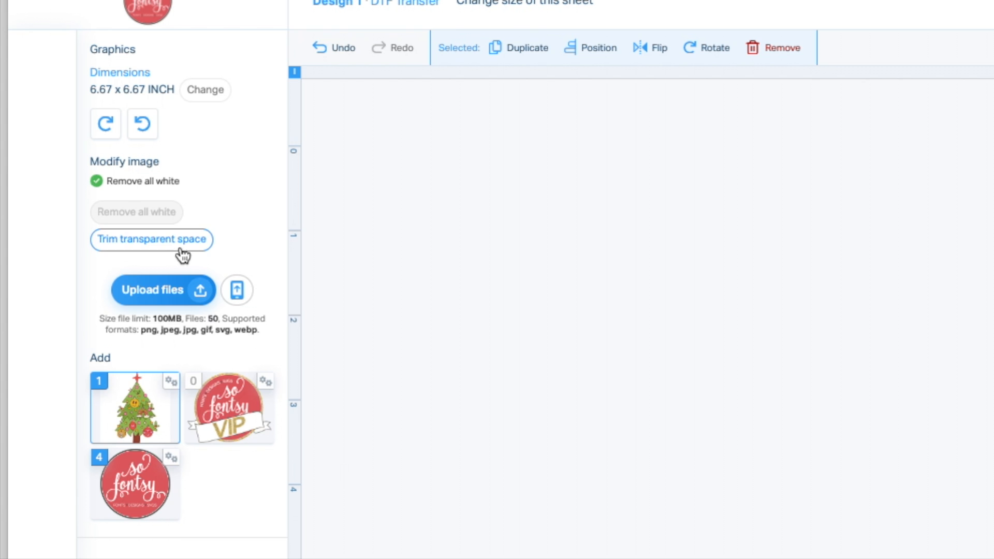
left_click(173, 243)
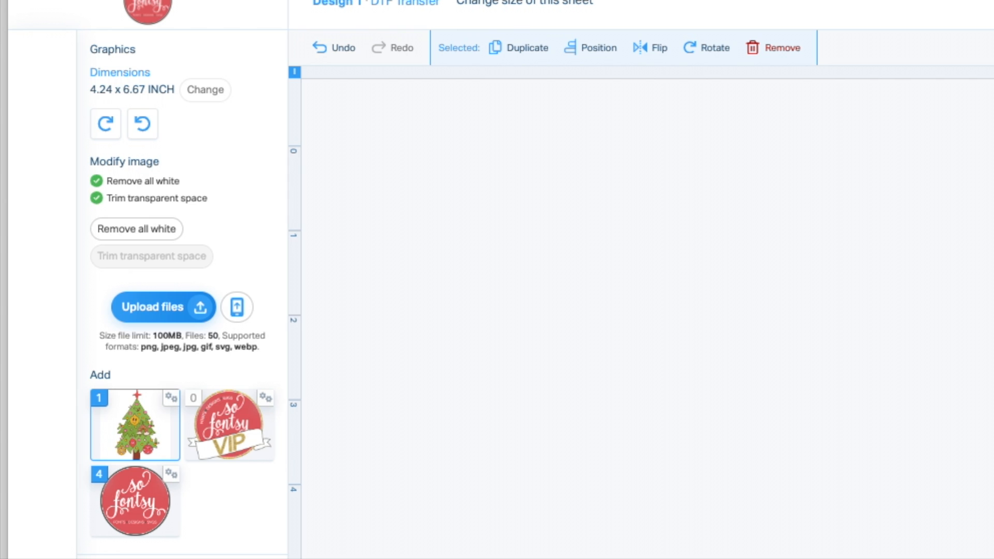
left_click_drag(274, 286, 281, 288)
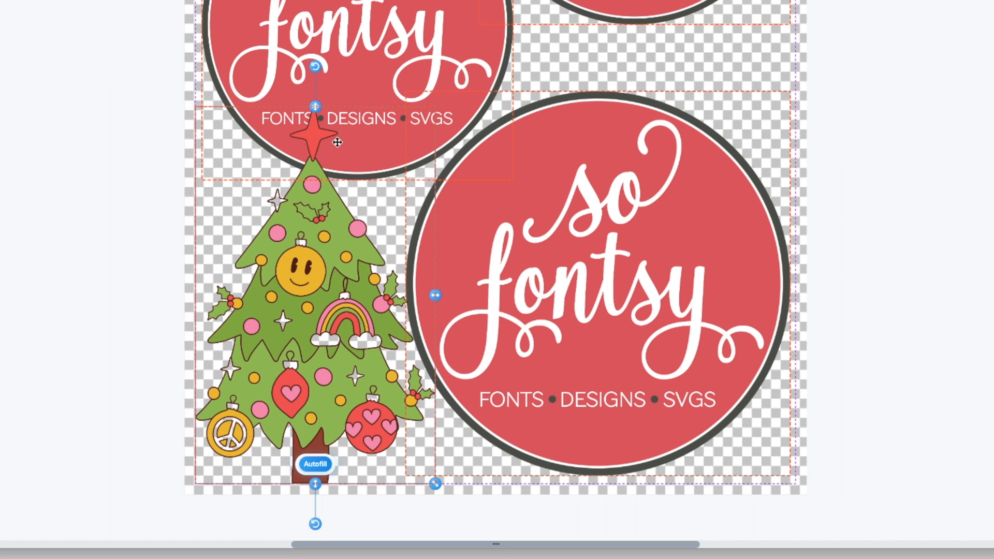
Step: Shrink the Christmas tree and position it in the lower-left corner so it clears the surrounding logos
left_click_drag(433, 481, 397, 424)
left_click_drag(359, 396, 356, 440)
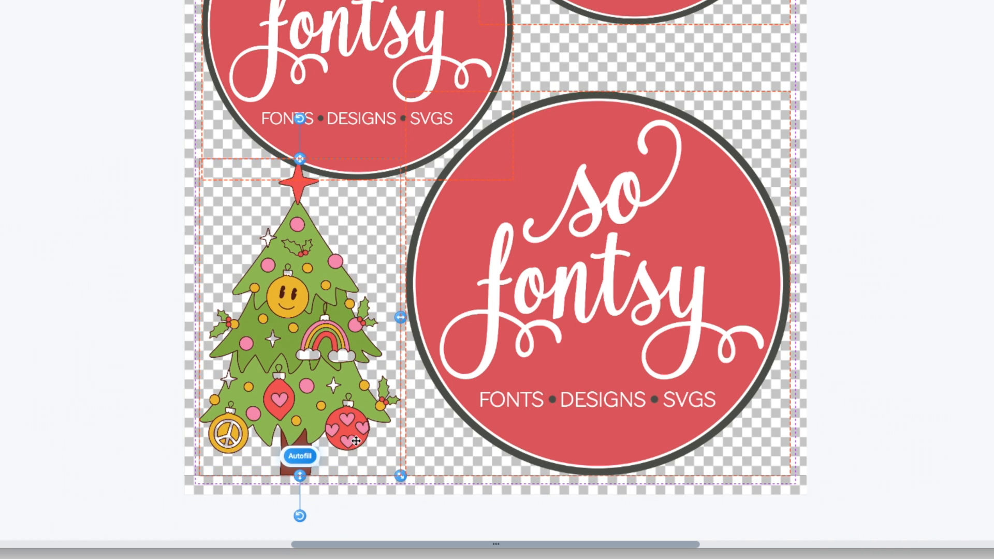
left_click_drag(400, 475, 373, 452)
left_click_drag(332, 406, 333, 433)
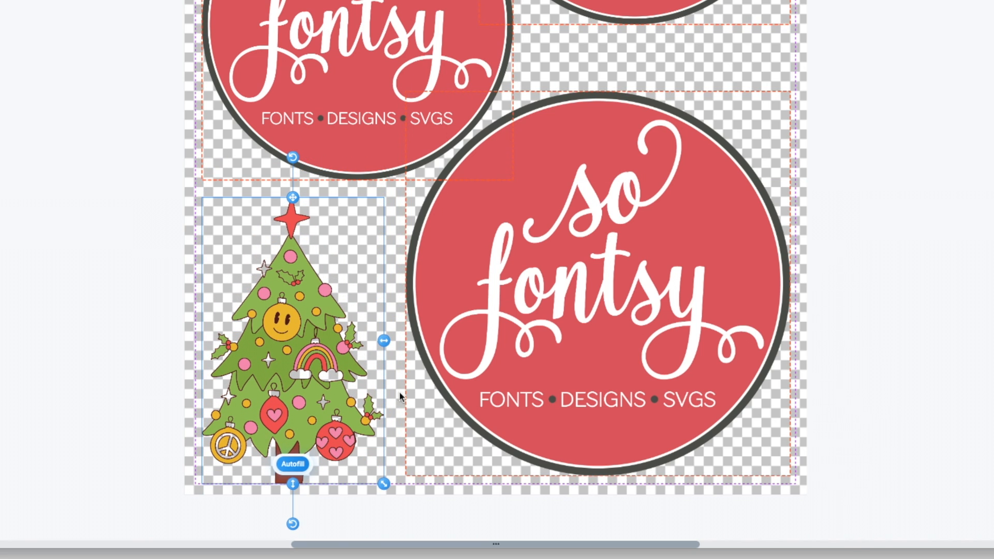
left_click(464, 357)
left_click(74, 350)
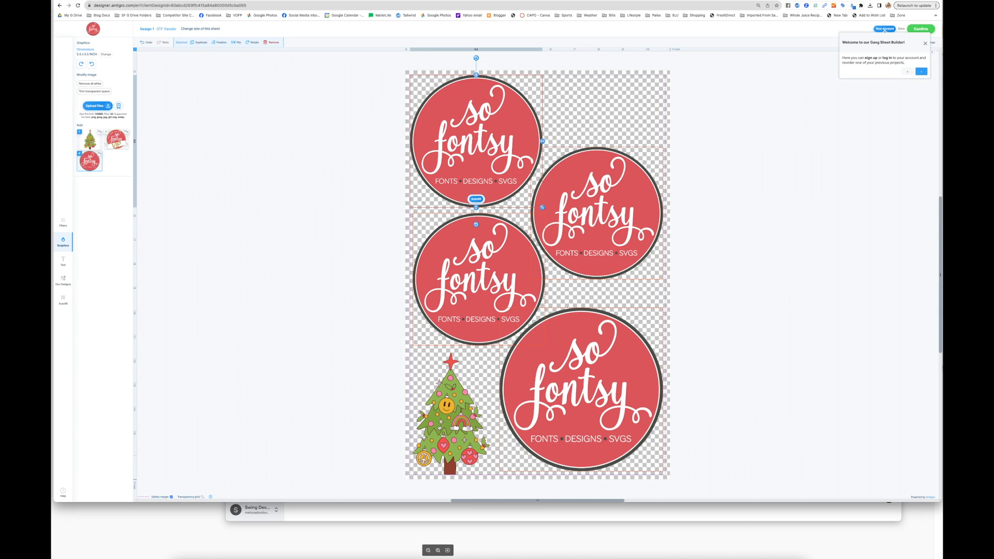
Step: Nudge the lower-left Christmas tree slightly right, duplicate it, and place the copy sideways in the sheet's upper-right corner
left_click(444, 414)
right_click(444, 412)
left_click(389, 418)
mouse_move(442, 414)
left_mouse_down()
mouse_move(459, 414)
mouse_move(450, 414)
left_mouse_up()
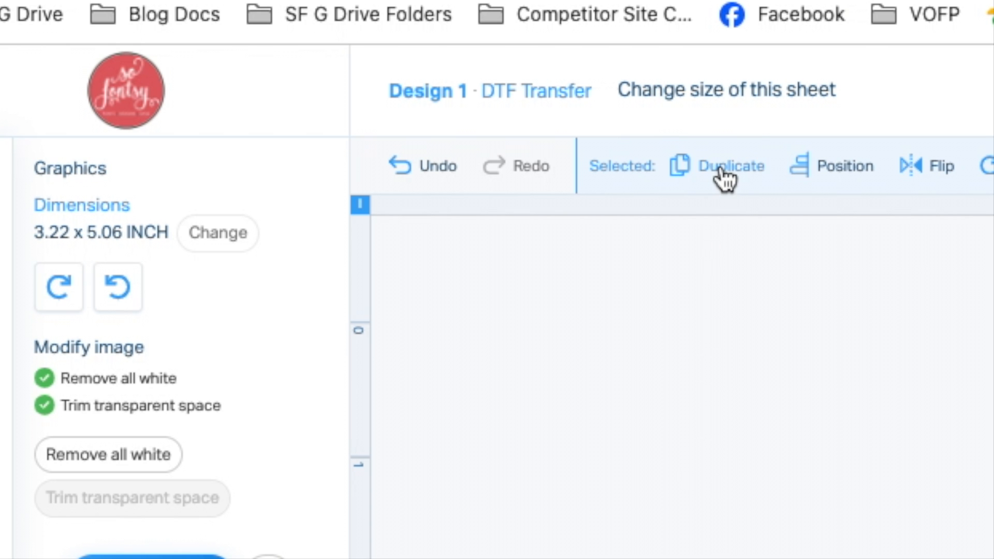
left_click(725, 178)
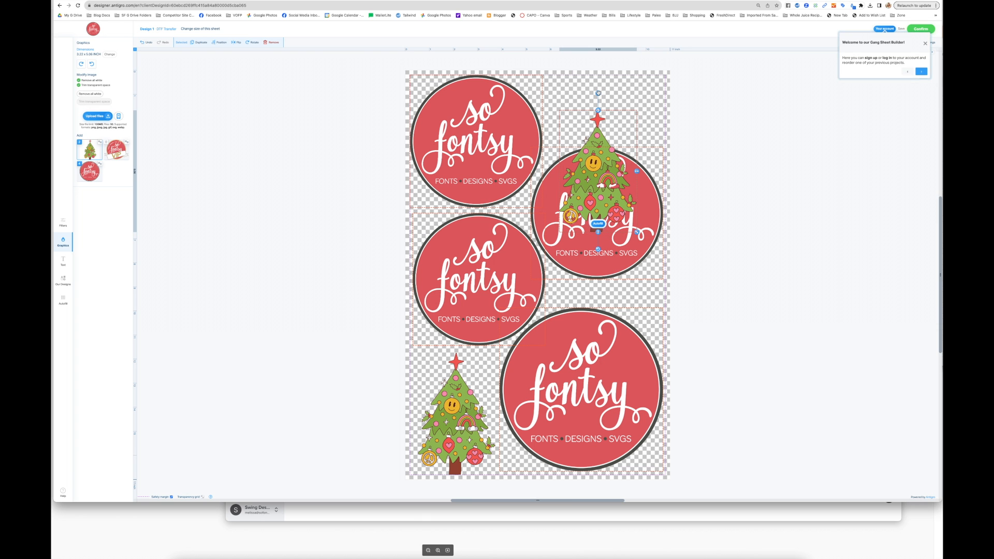
left_click_drag(588, 93, 537, 171)
left_click_drag(620, 178, 623, 122)
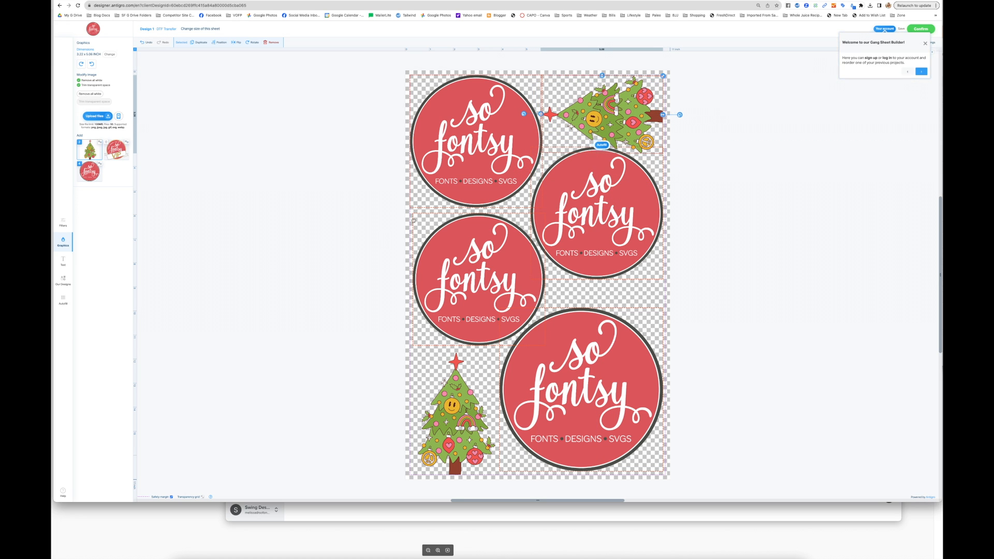
Step: Move the logo below the sideways tree slightly down to give the tree more clearance
left_click(331, 286)
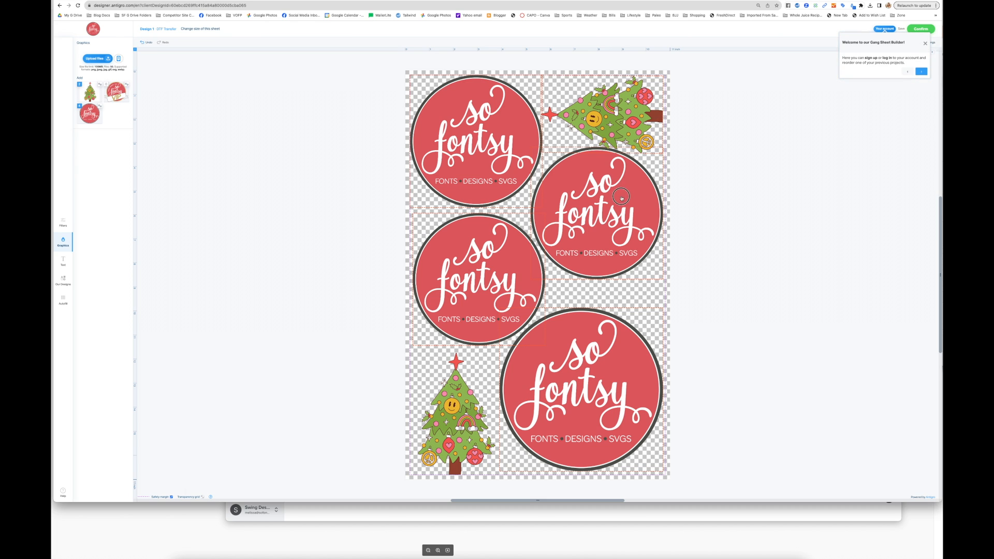
left_click_drag(595, 233, 595, 239)
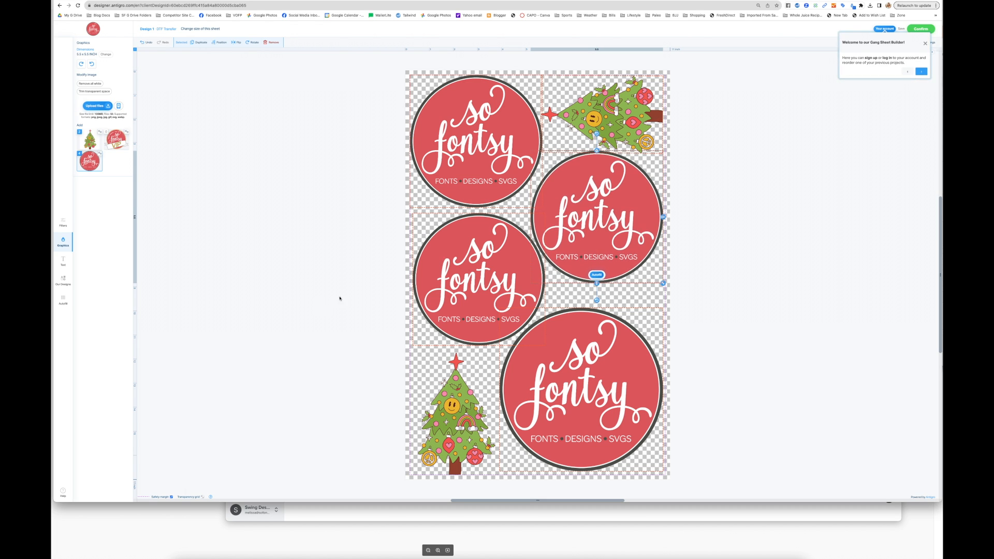
left_click(318, 306)
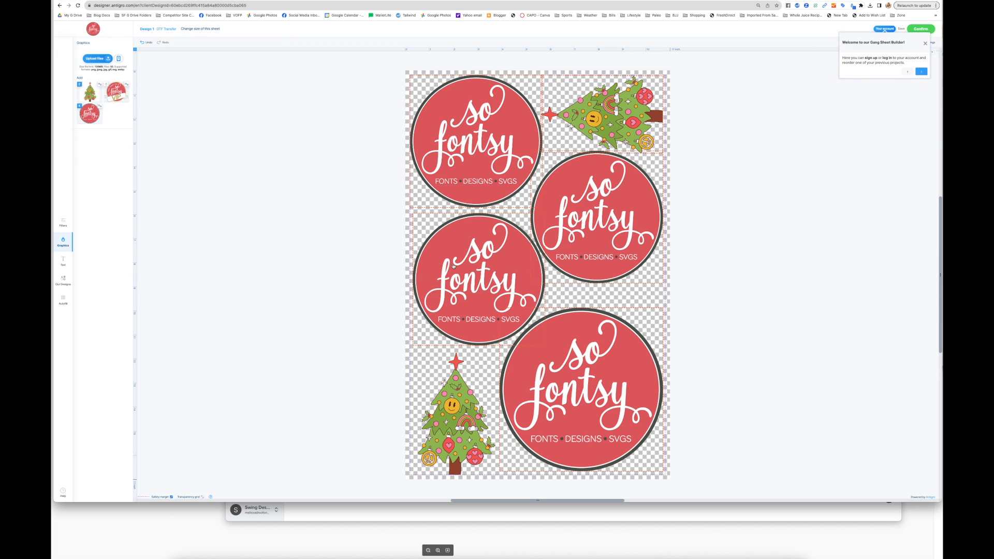
Step: Try enlarging the middle-left logo far beyond its neighbours and shifting it across the sheet
left_click(520, 247)
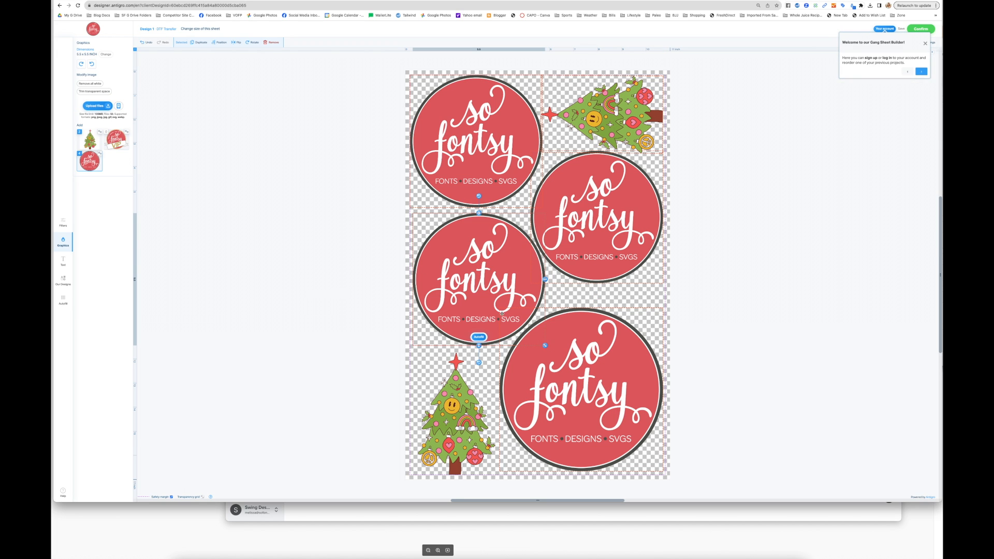
left_click_drag(545, 345, 661, 459)
left_click_drag(611, 427, 701, 454)
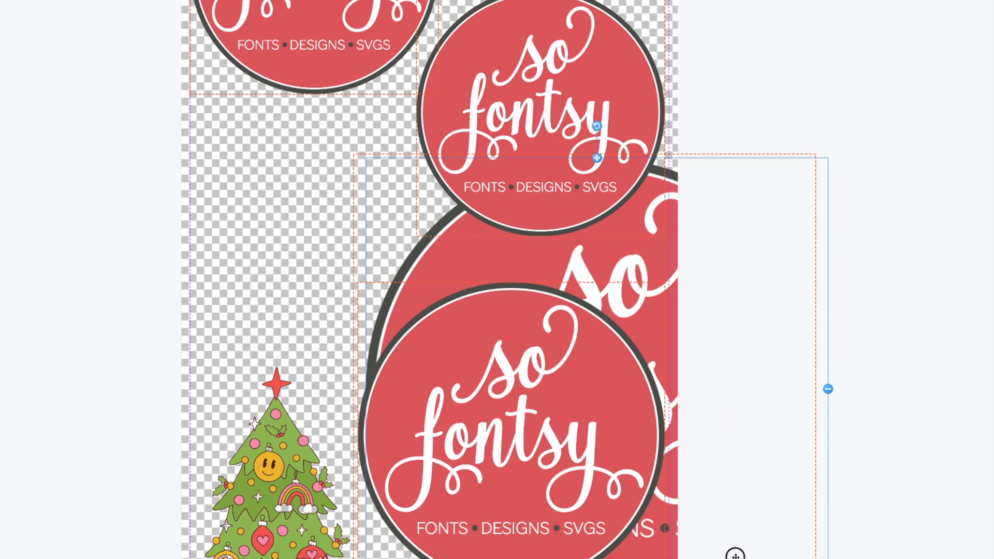
left_click_drag(735, 554, 508, 386)
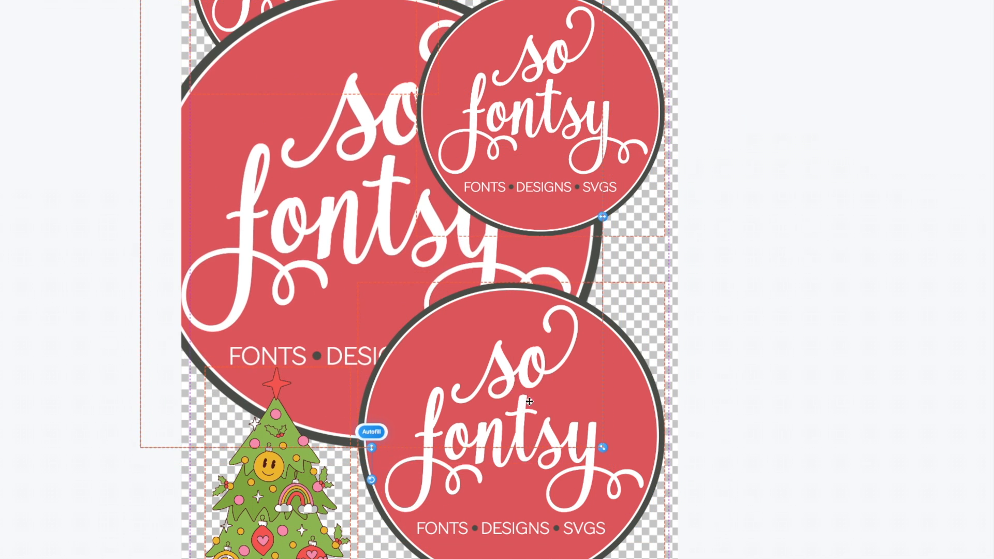
left_click_drag(701, 520, 673, 505)
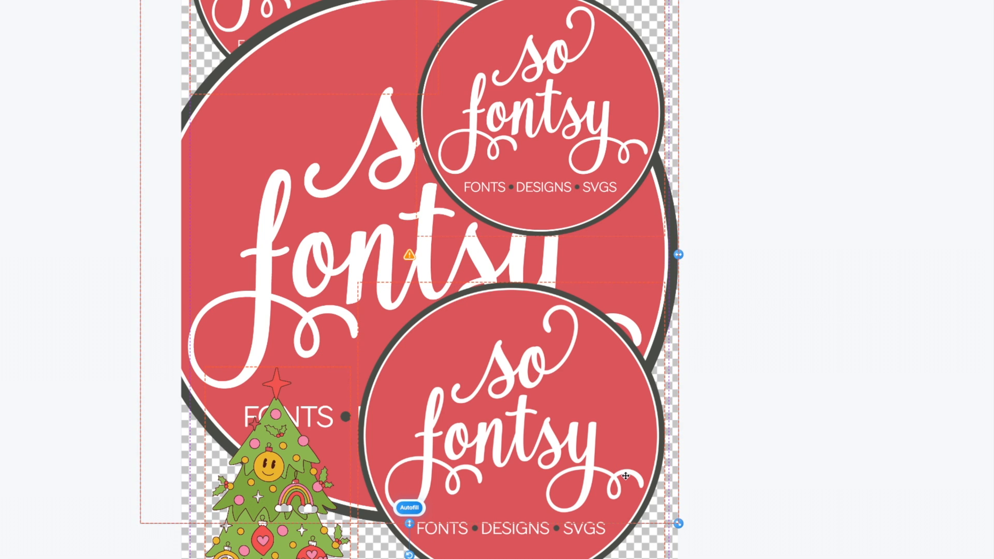
Step: Shrink the oversized logo and fit it back between the upper-left logo and the lower-left Christmas tree
left_click_drag(680, 524, 407, 247)
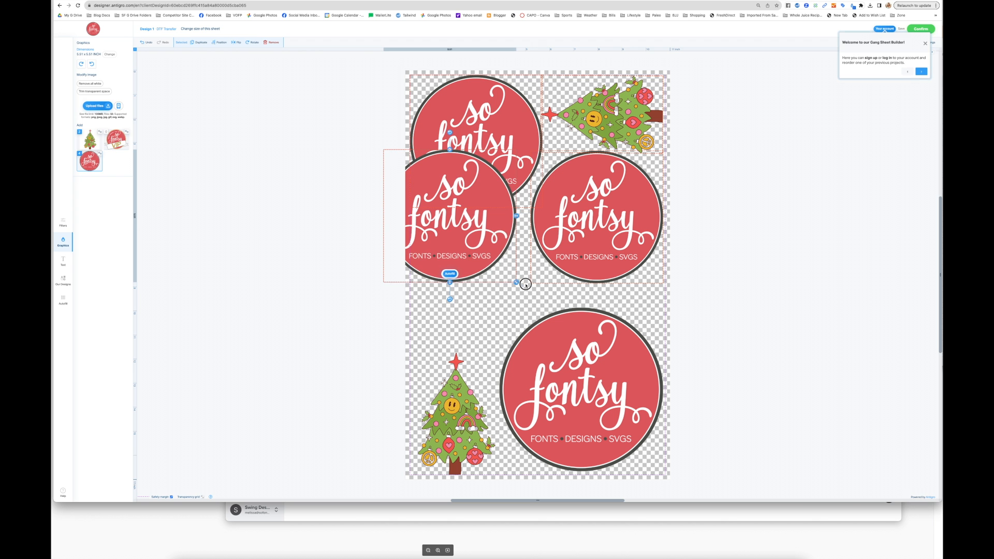
left_click_drag(526, 284, 530, 295)
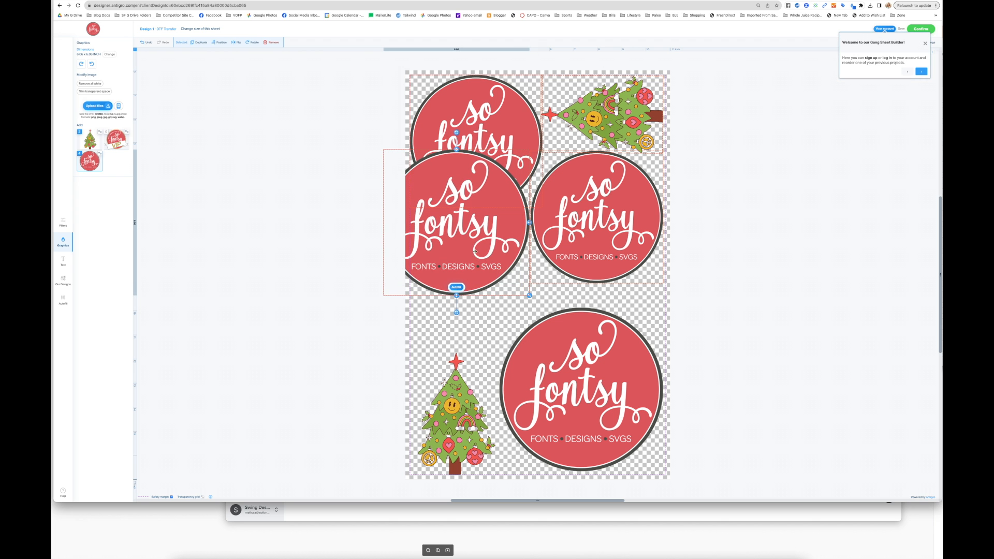
left_click_drag(473, 258, 501, 305)
left_click_drag(559, 353, 504, 320)
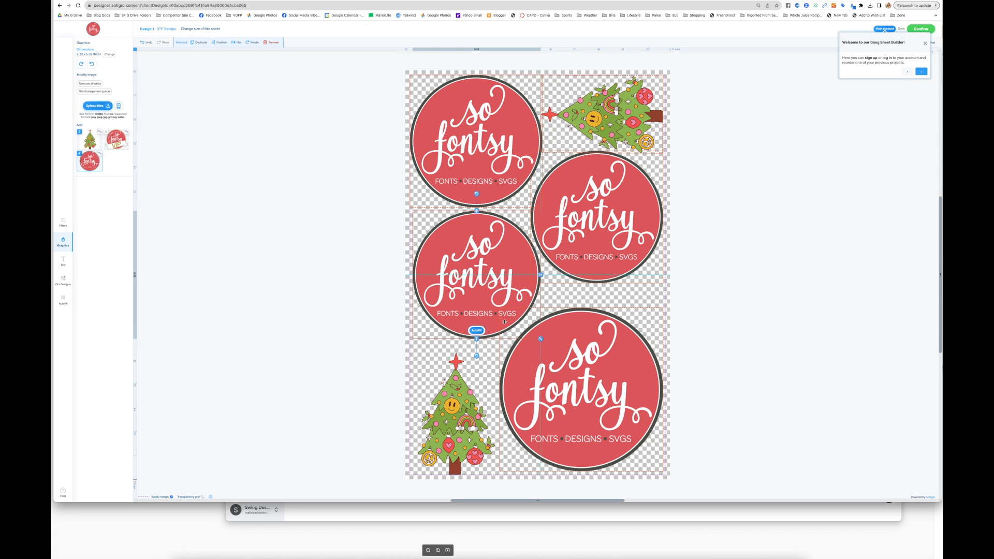
left_click(336, 366)
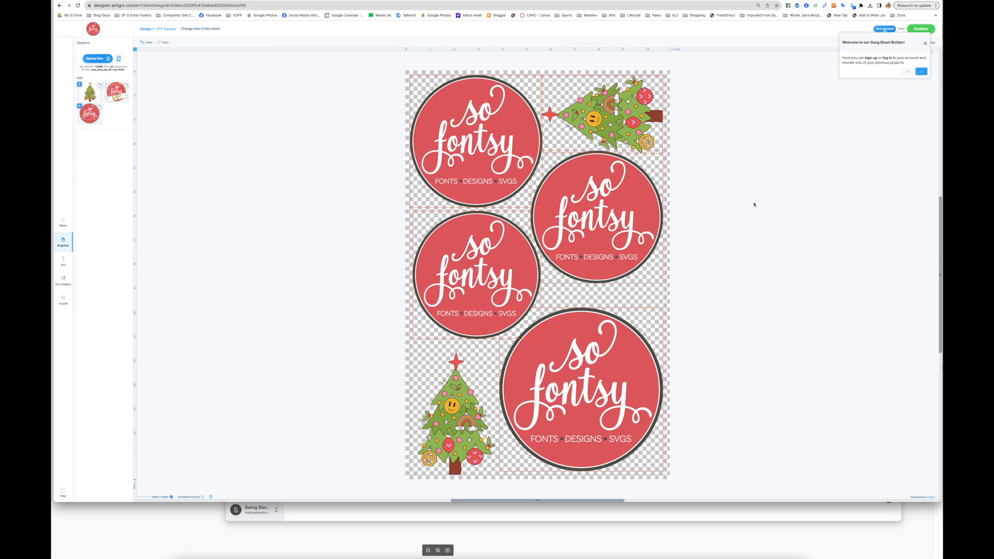
Step: Dismiss the welcome tip, view the account options, and confirm the gang sheet design
left_click(926, 43)
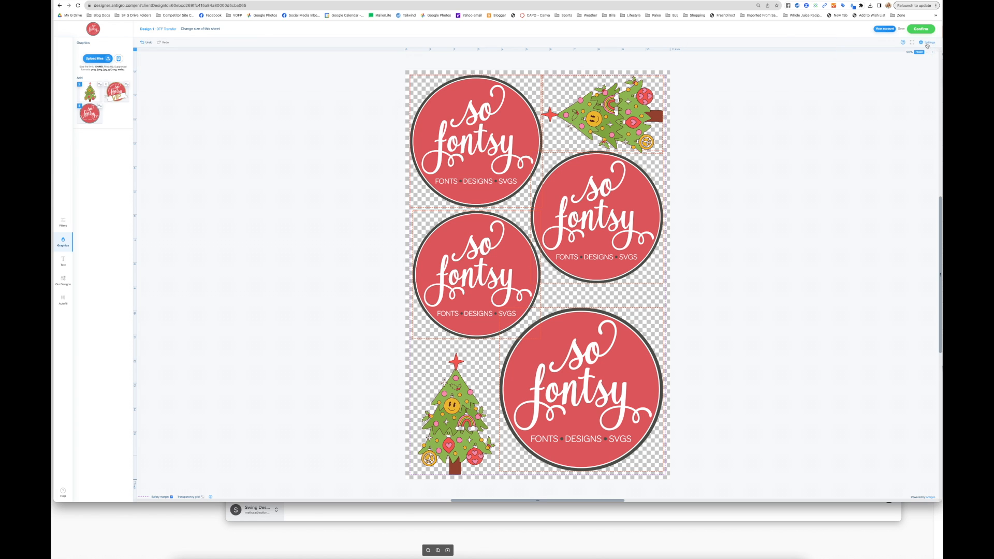
left_click(891, 29)
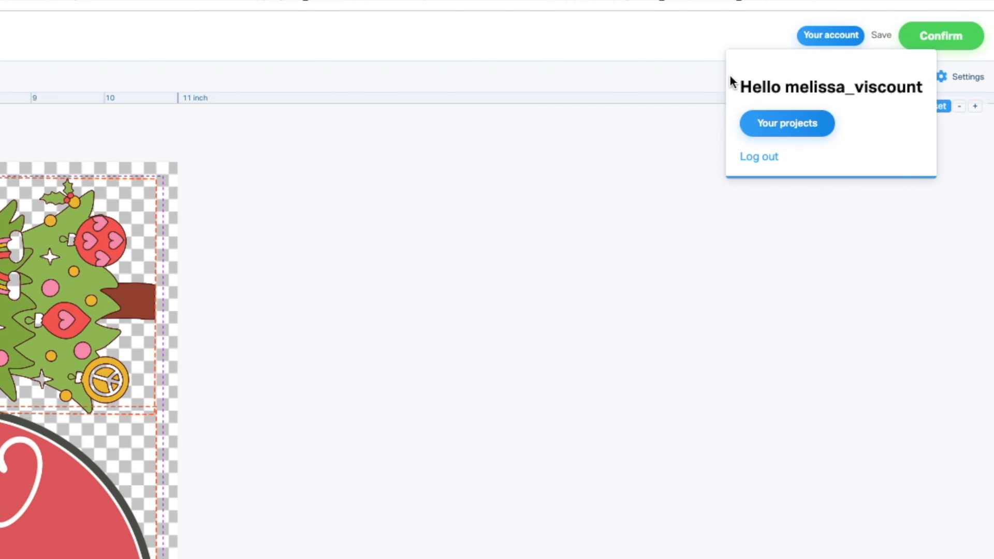
left_click(933, 44)
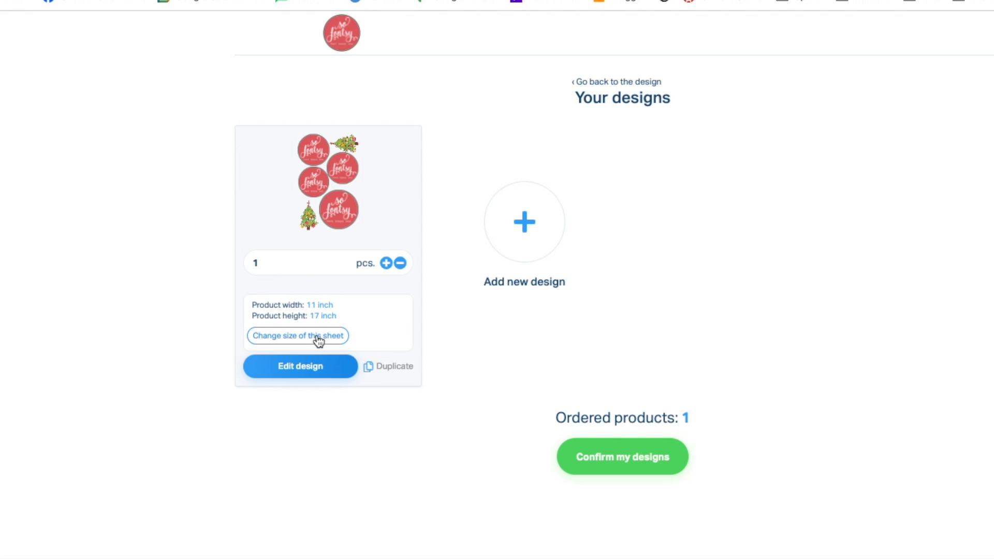
Step: Set the design quantity to 2 pcs., confirm the order with the customer's email address, and continue to the shopping cart
left_click(385, 264)
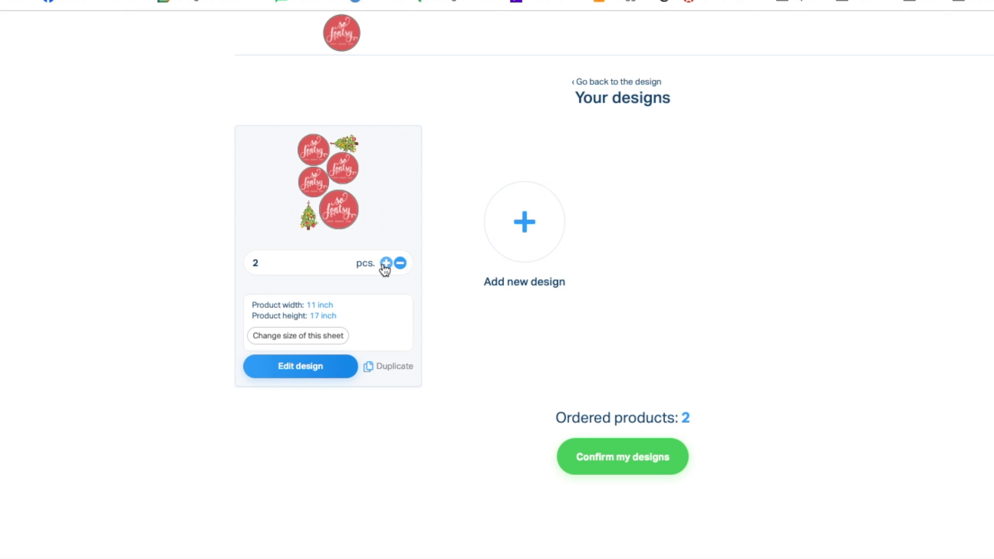
left_click(635, 460)
left_click(632, 346)
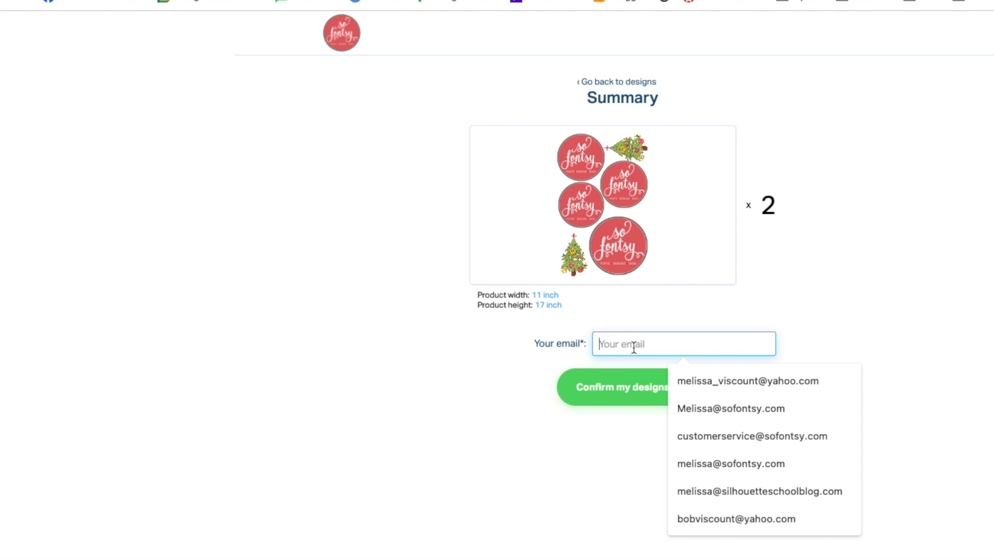
left_click(693, 380)
left_click(641, 384)
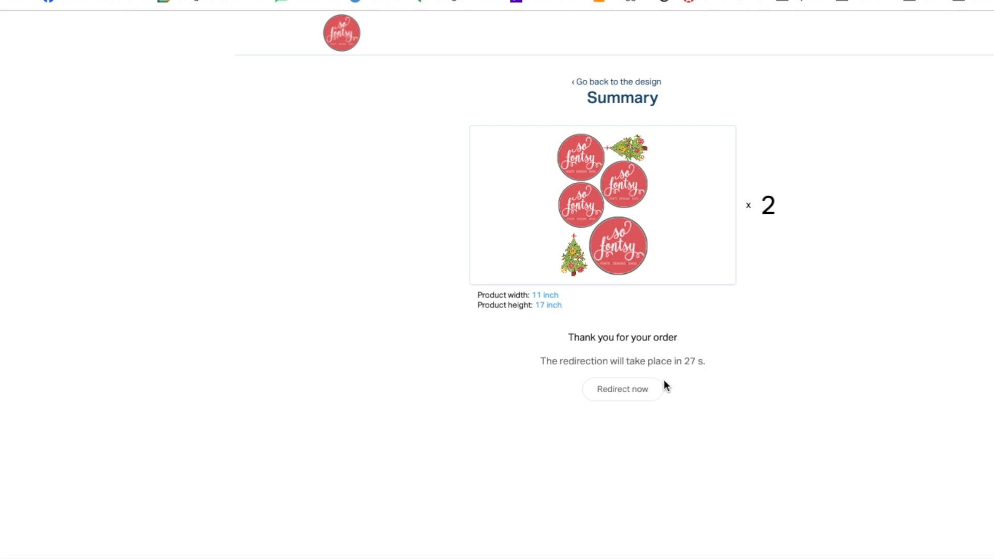
left_click(633, 388)
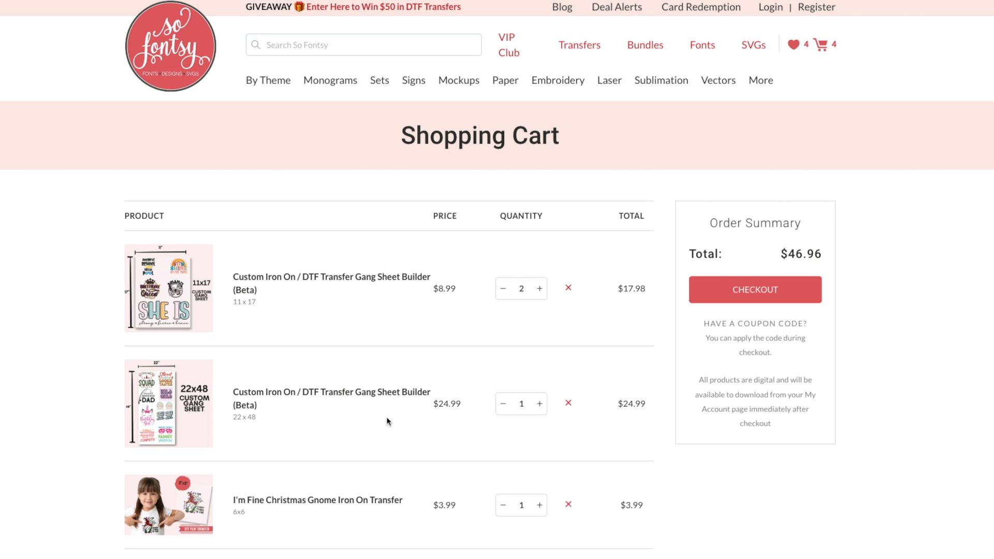
Step: Remove the 22 x 48 gang sheet and the Christmas gnome transfer from the cart and proceed to checkout
mouse_move(206, 306)
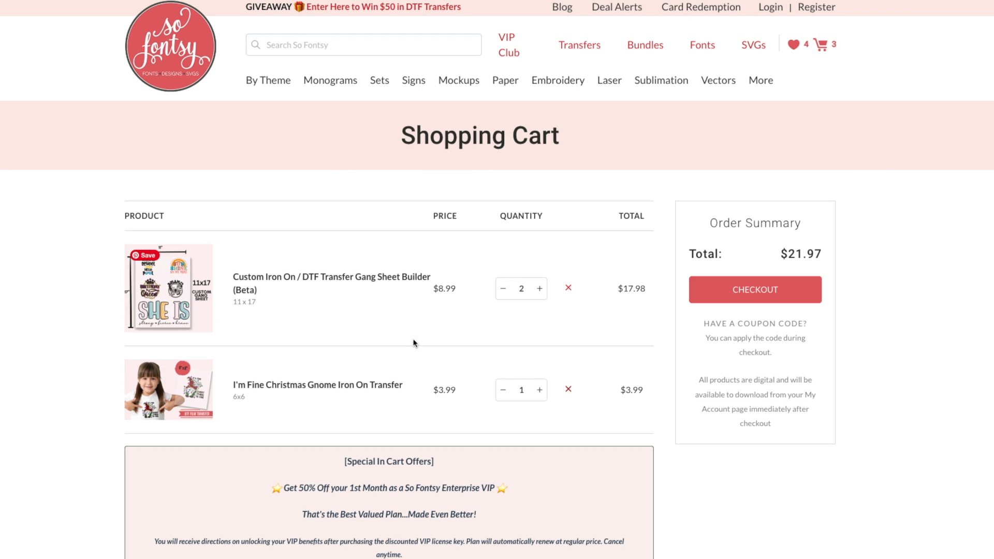
left_click(571, 396)
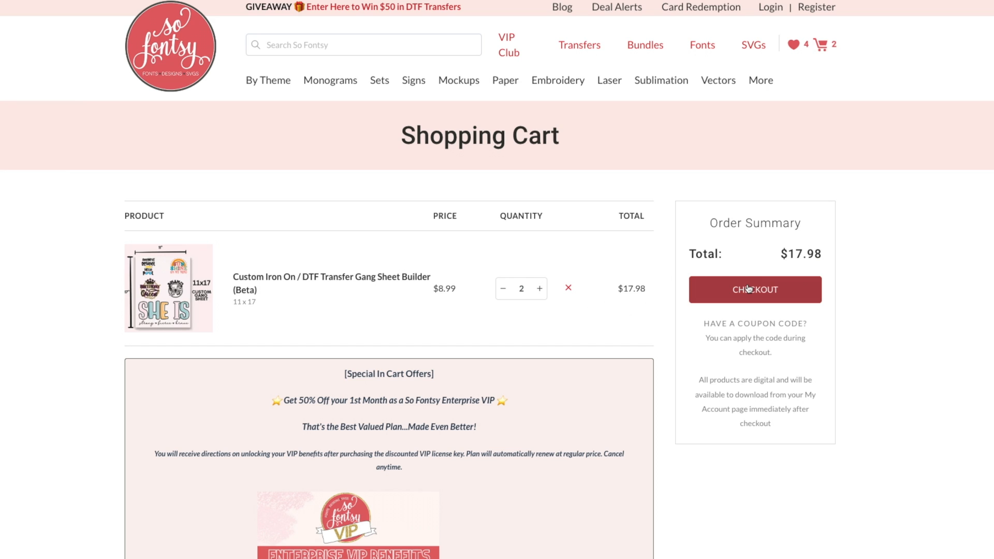
mouse_move(645, 52)
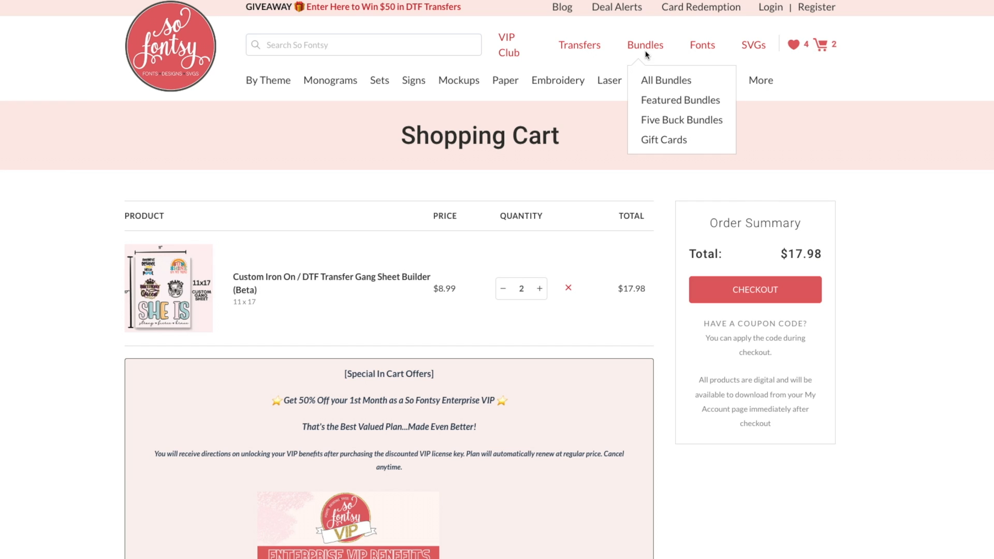
left_click(744, 294)
Step: Open the account's order history and view the details of the order dated November 13, 2023
left_click(538, 467)
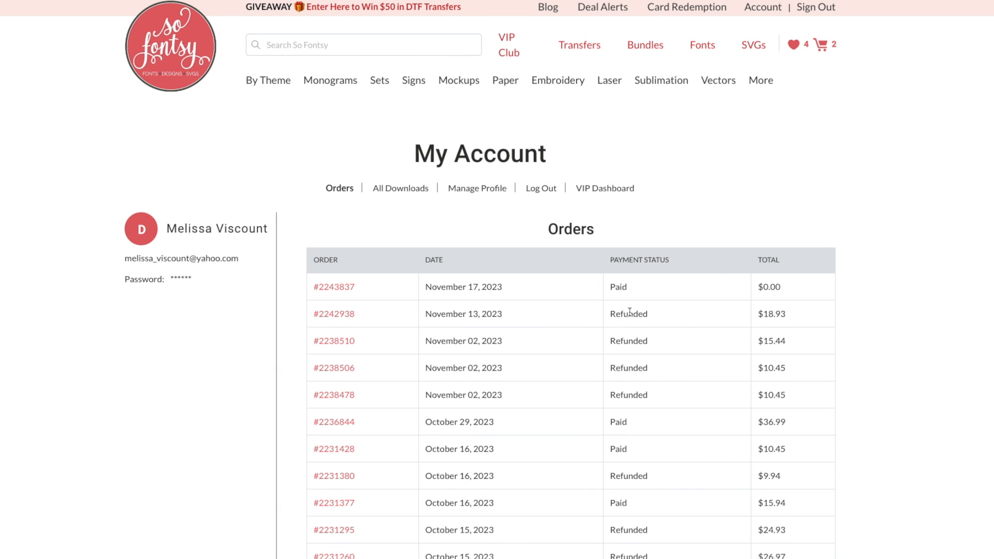
left_click(343, 314)
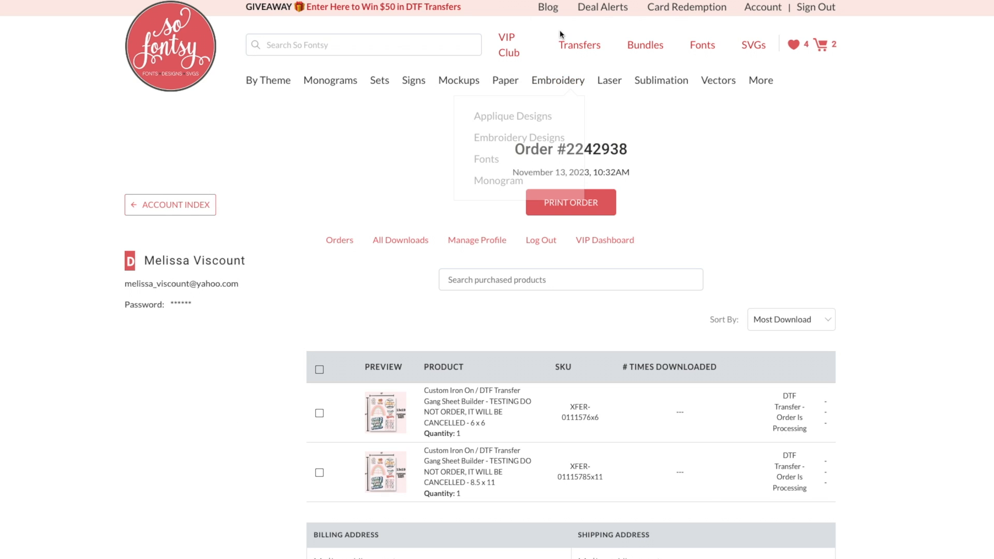
Step: Open the shop's Uploader/Gang Sheet Builder page for custom transfers
mouse_move(574, 49)
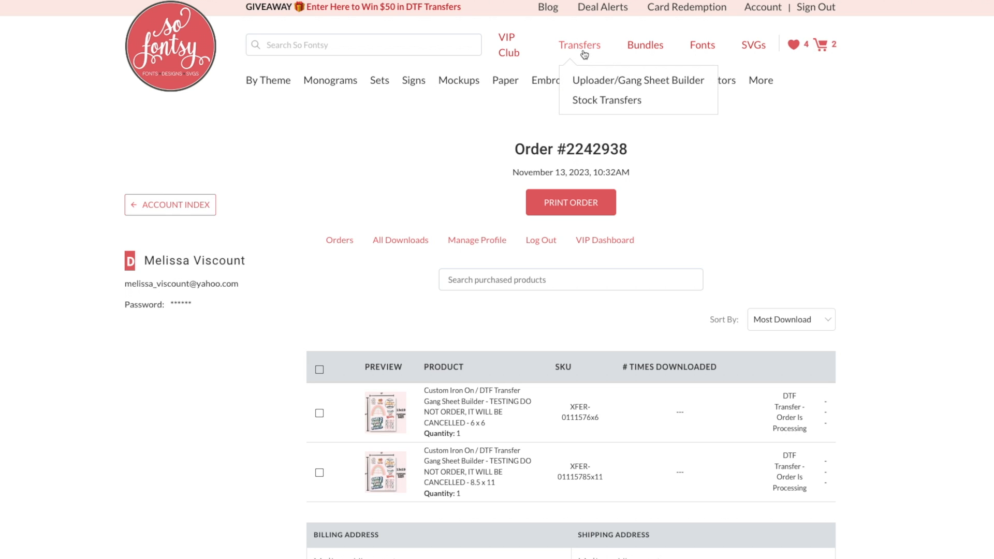
left_click(583, 82)
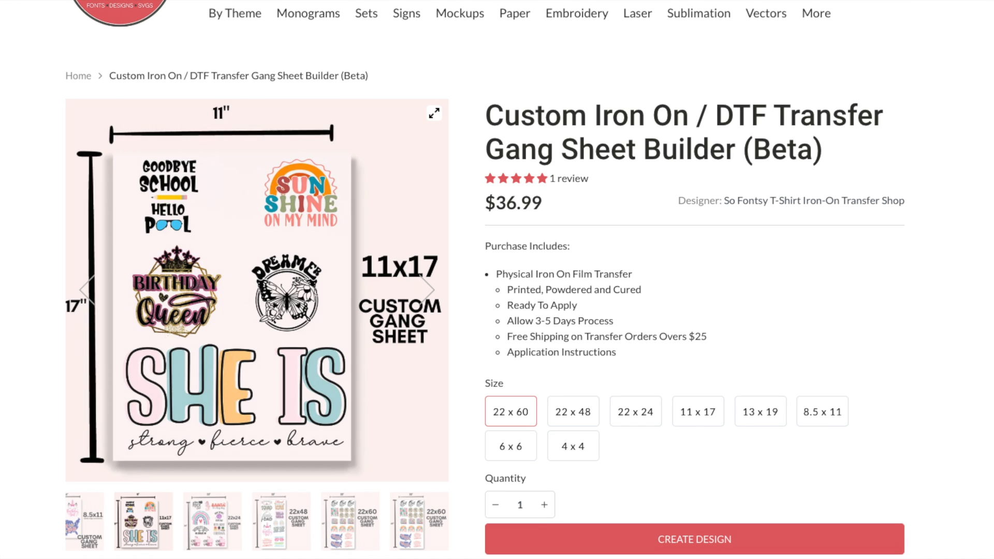